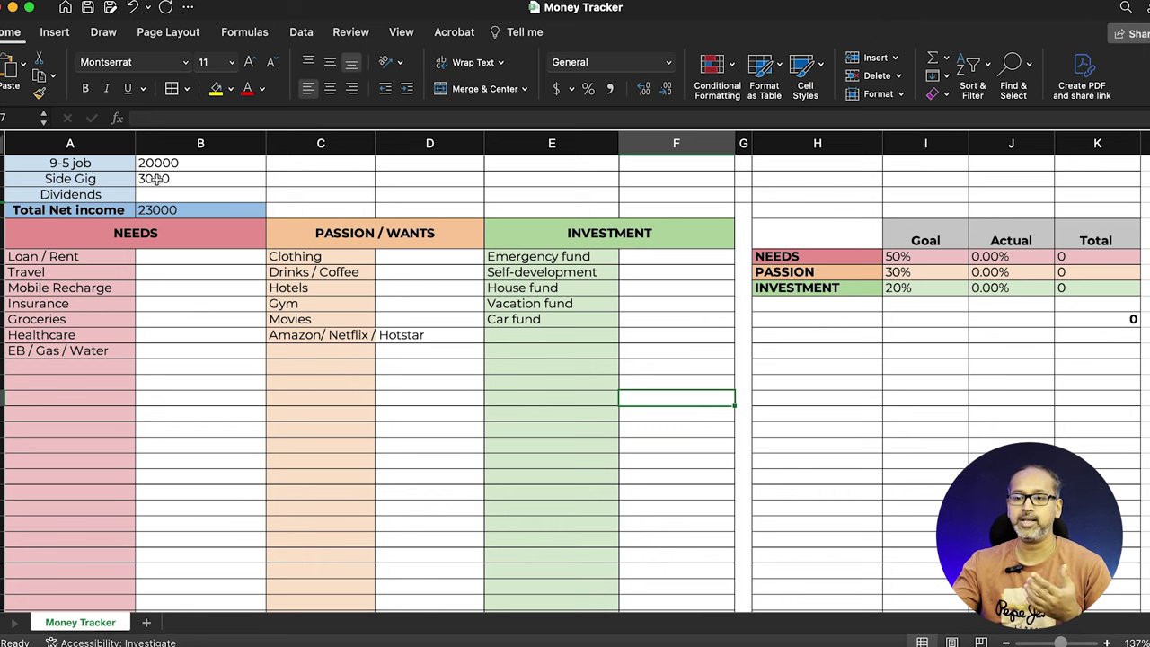
- Enter 500 as the Dividends amount in the income section
{"action": "left_click", "coordinate": [189, 165]}
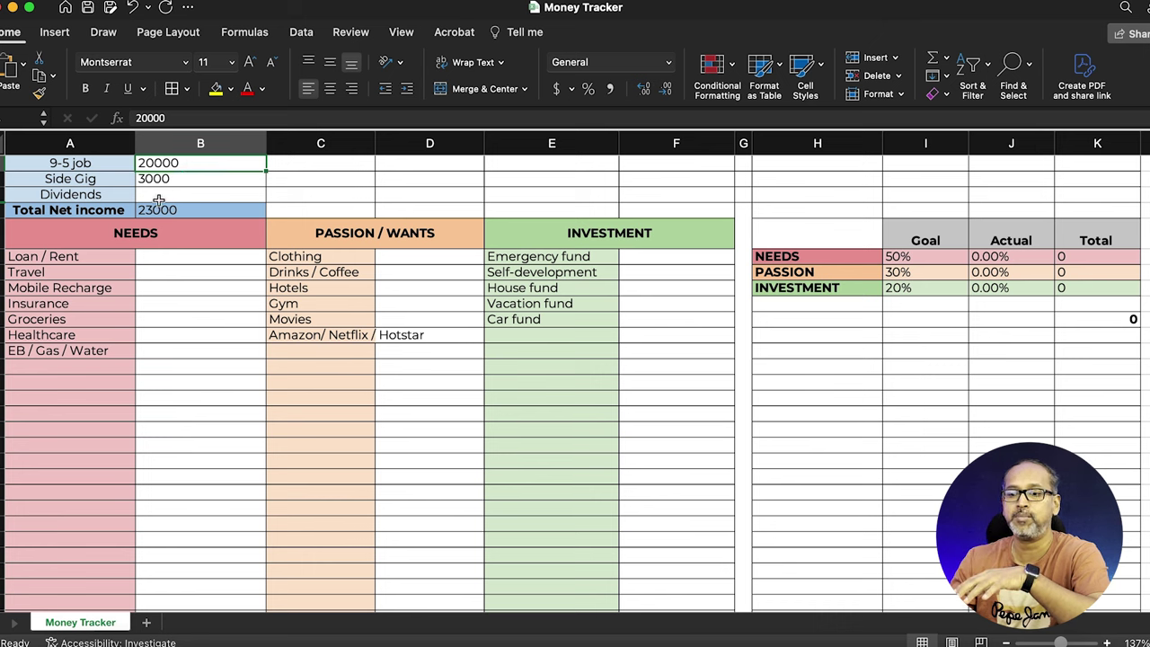
{"action": "left_click", "coordinate": [164, 179]}
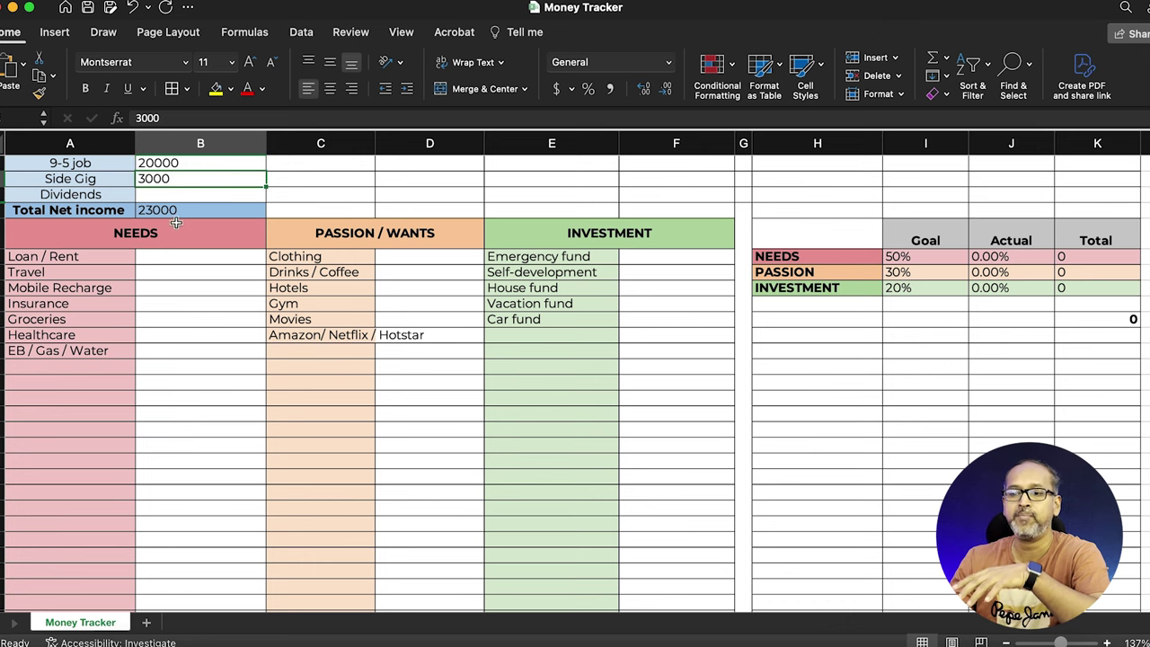
{"action": "left_click", "coordinate": [168, 197]}
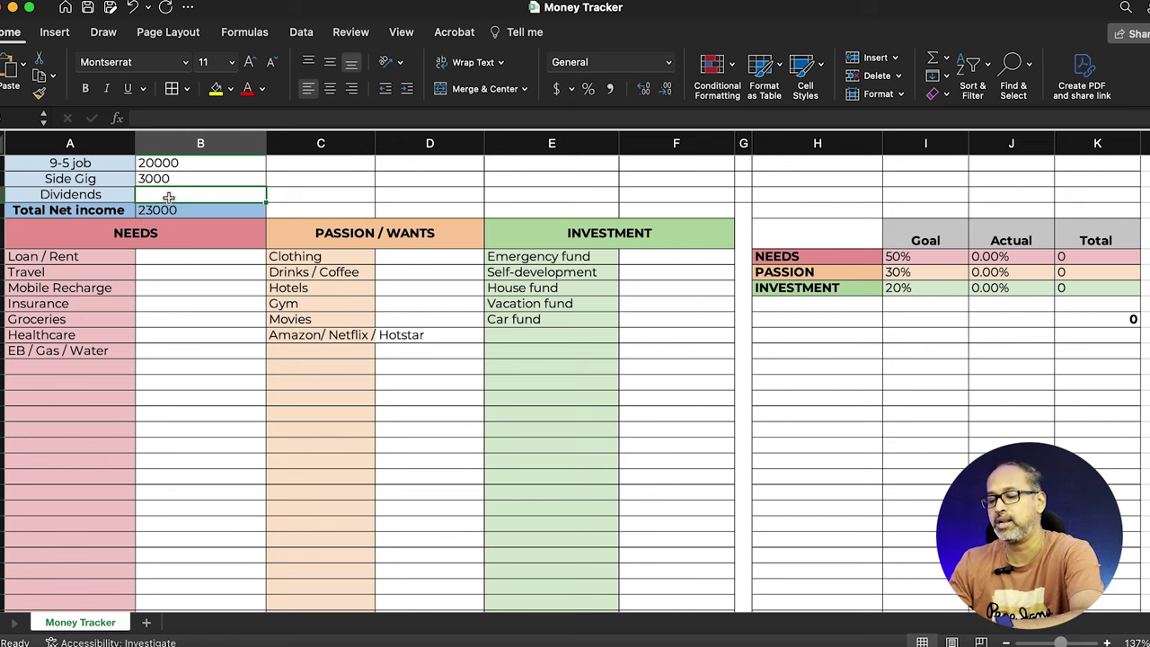
{"action": "type", "text": "500"}
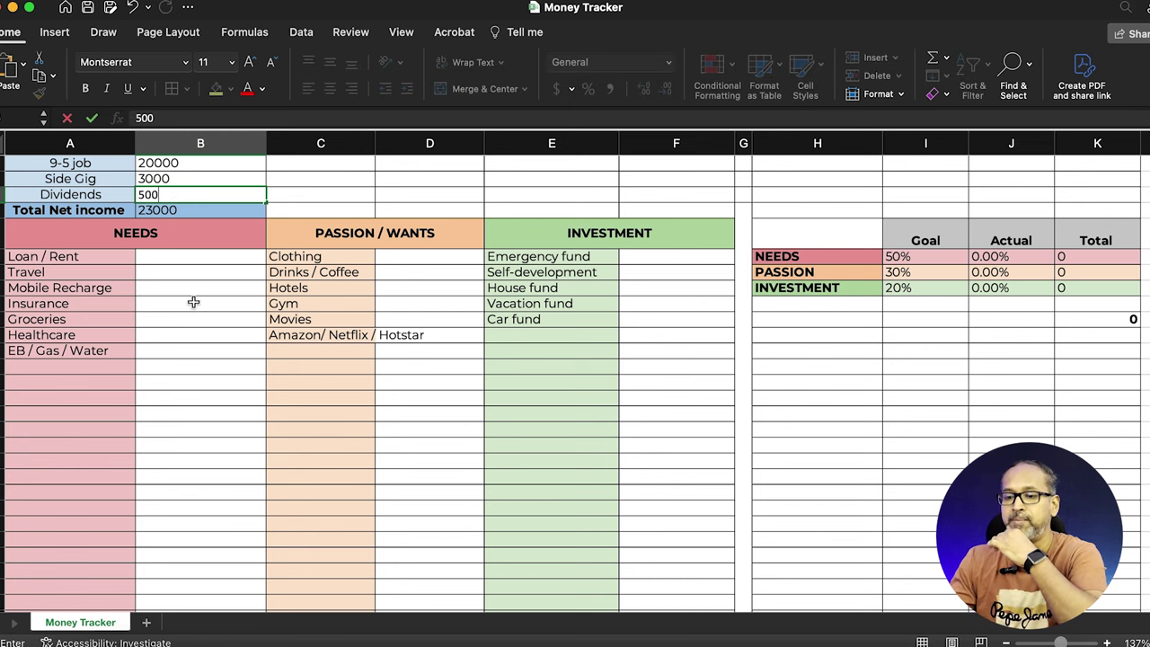
{"action": "left_click", "coordinate": [193, 302]}
- Fill in the Needs amounts: 6000 for Loan / Rent, 1000 for Travel and 350 for Mobile Recharge
{"action": "left_click", "coordinate": [183, 259]}
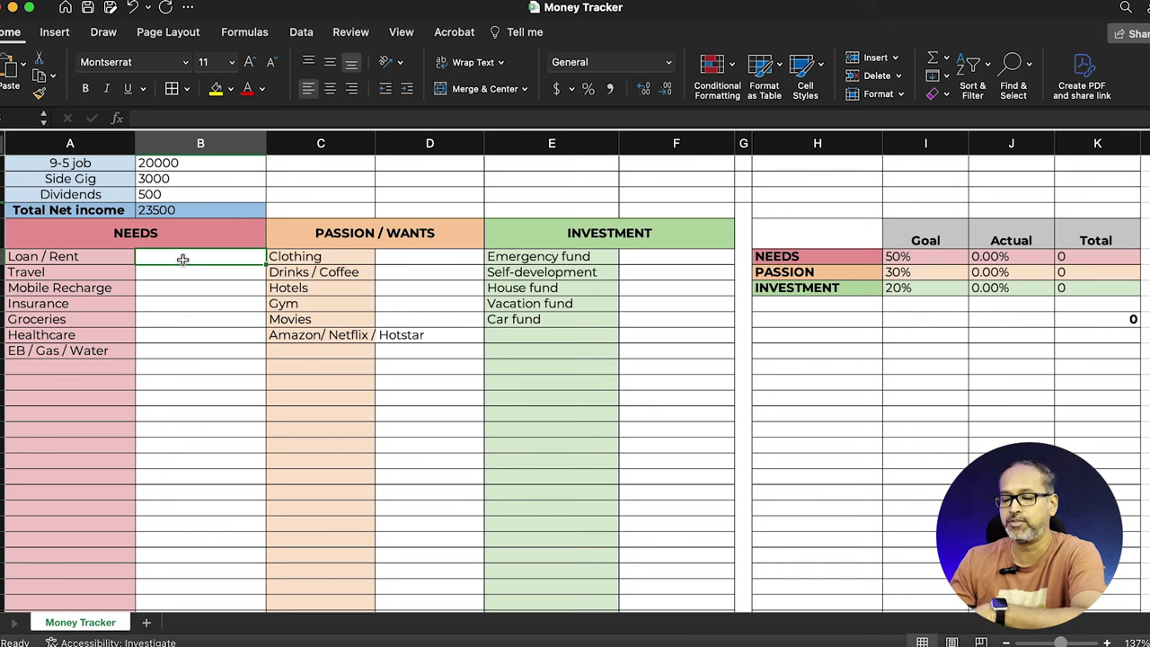
{"action": "type", "text": "6000"}
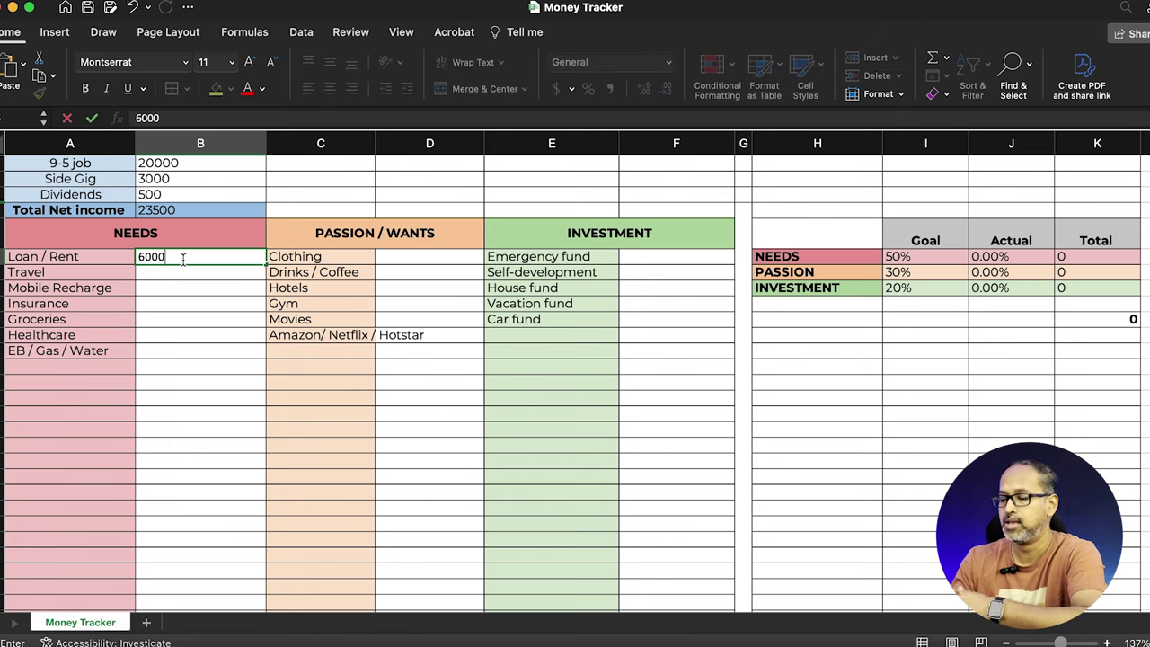
{"action": "key", "text": "Return"}
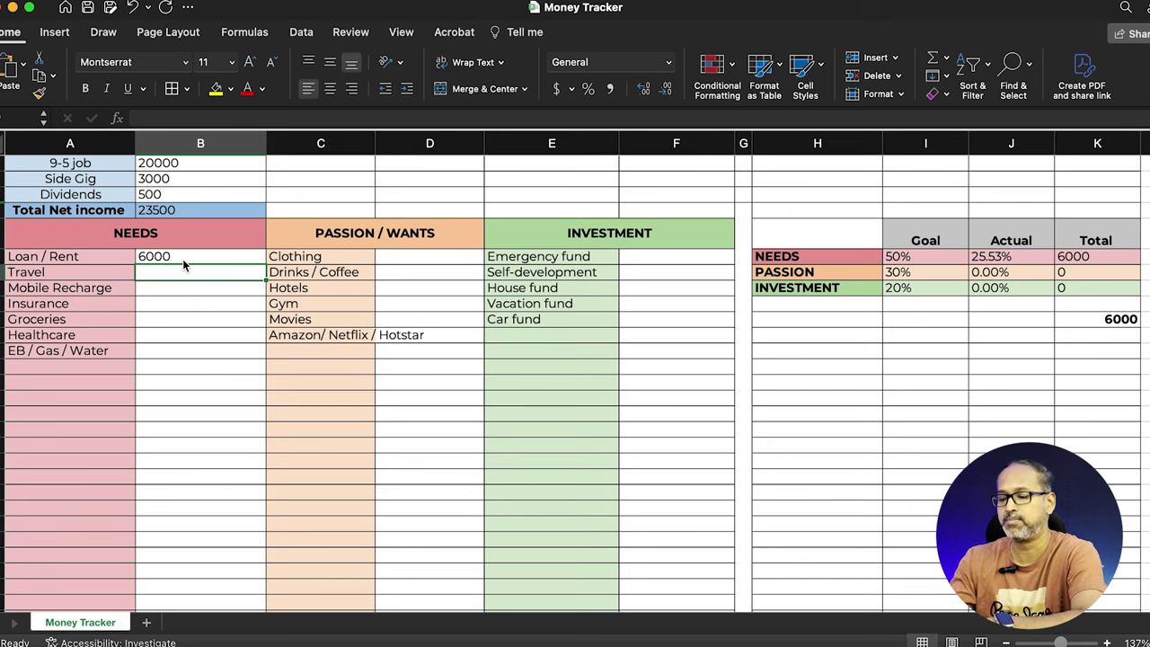
{"action": "type", "text": "1000"}
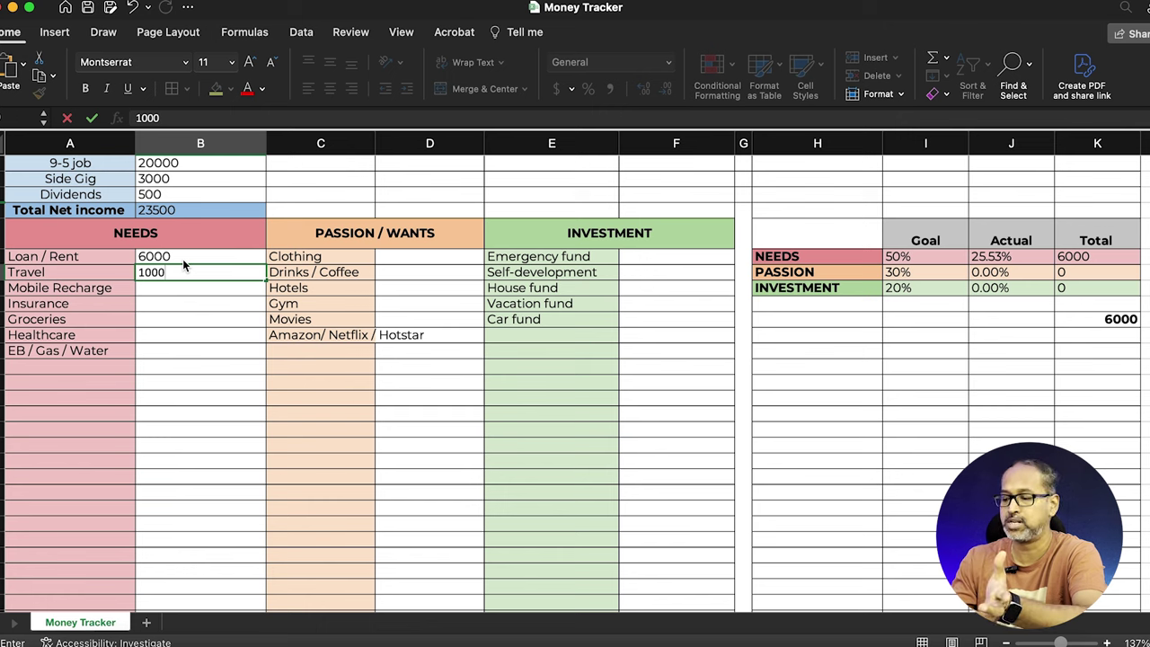
{"action": "key", "text": "Return"}
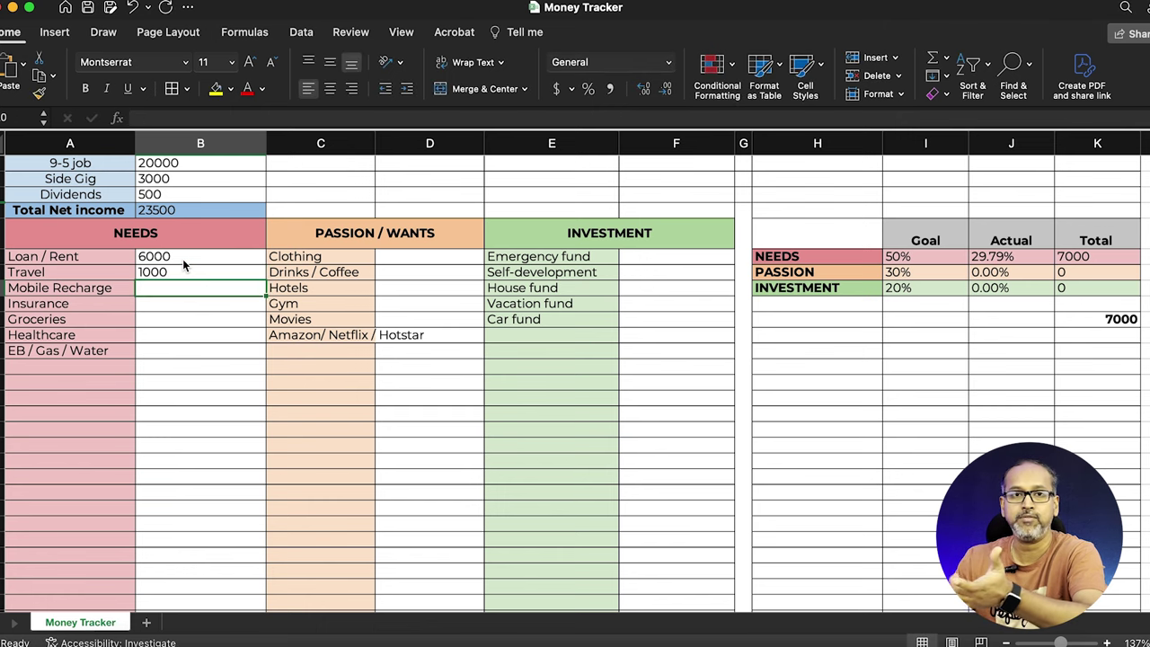
{"action": "type", "text": "350"}
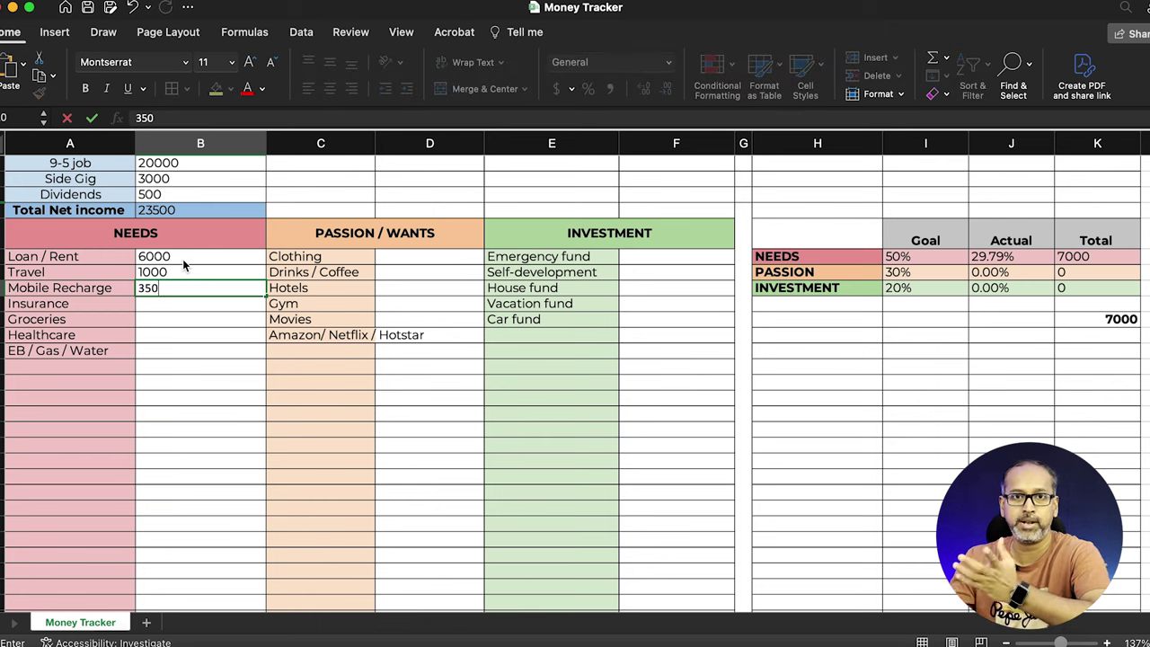
{"action": "left_click", "coordinate": [165, 354]}
- Enter 600 for Insurance and 2000 for Groceries in the Needs section
{"action": "left_click", "coordinate": [164, 302]}
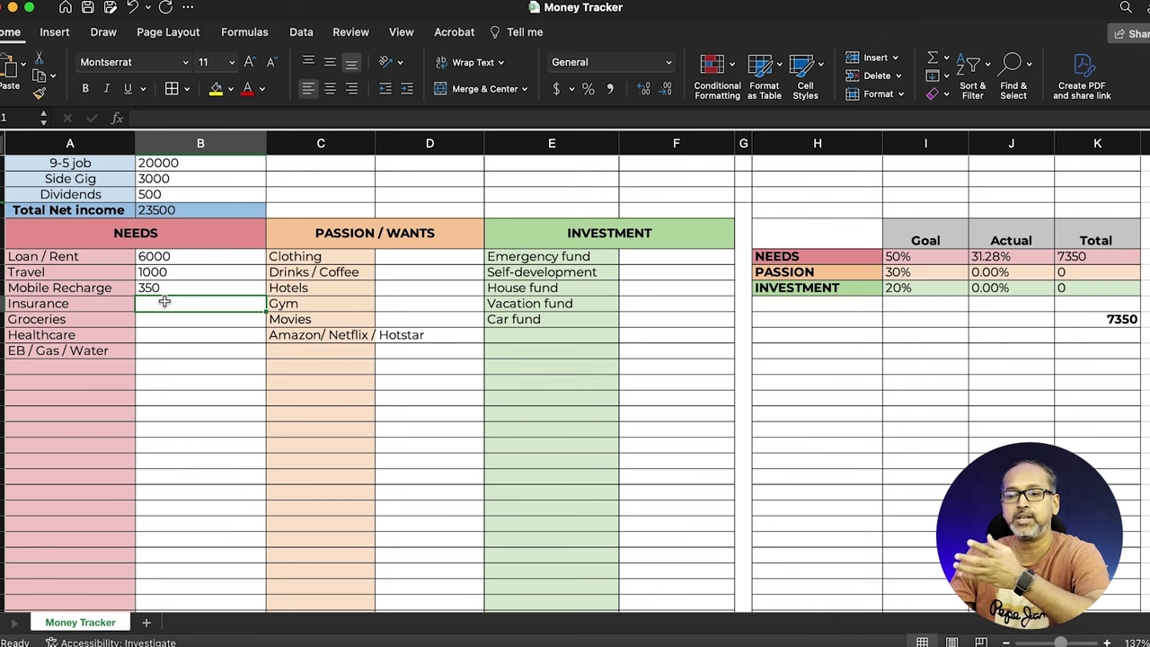
{"action": "type", "text": "600"}
{"action": "key", "text": "Return"}
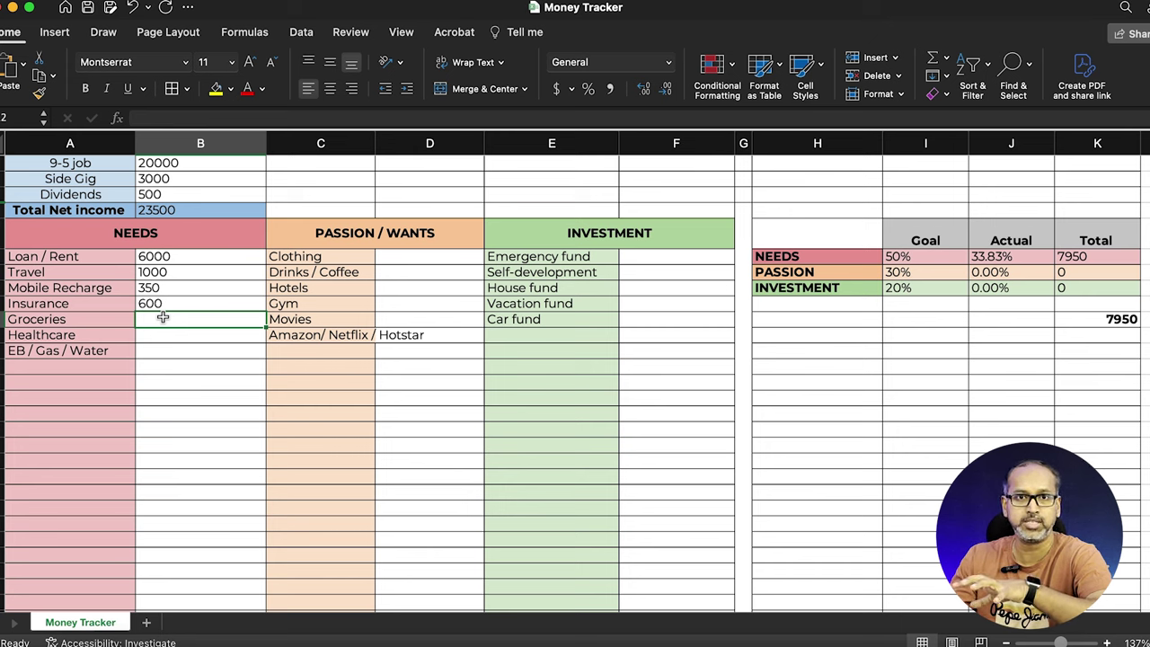
{"action": "type", "text": "2500"}
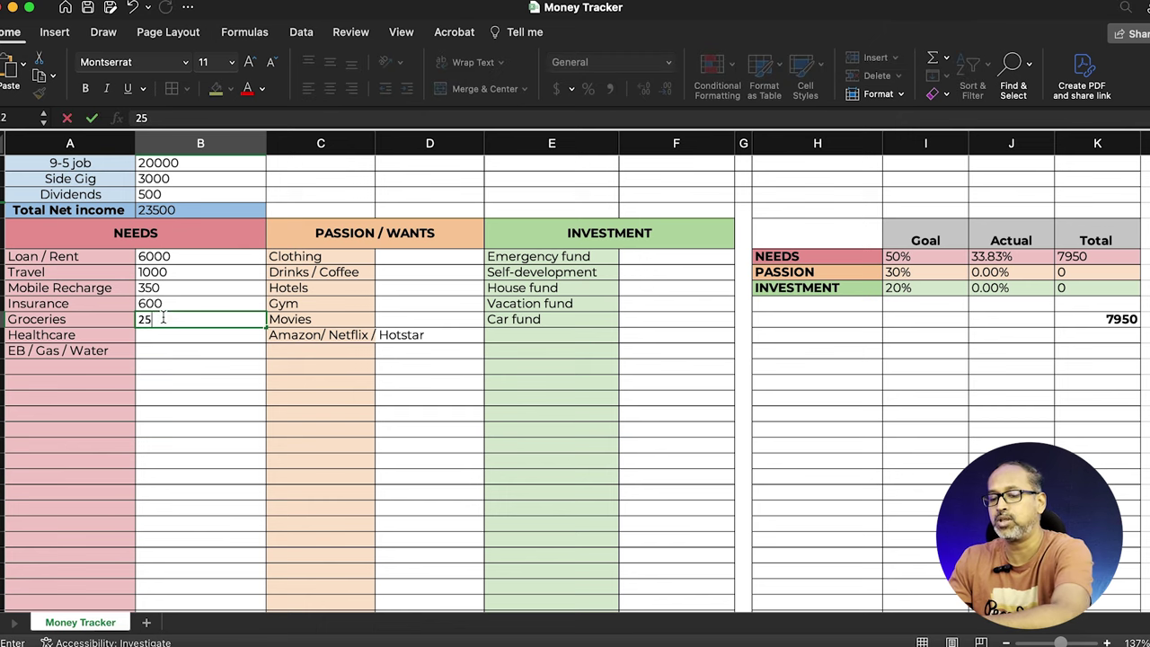
{"action": "left_click", "coordinate": [158, 321]}
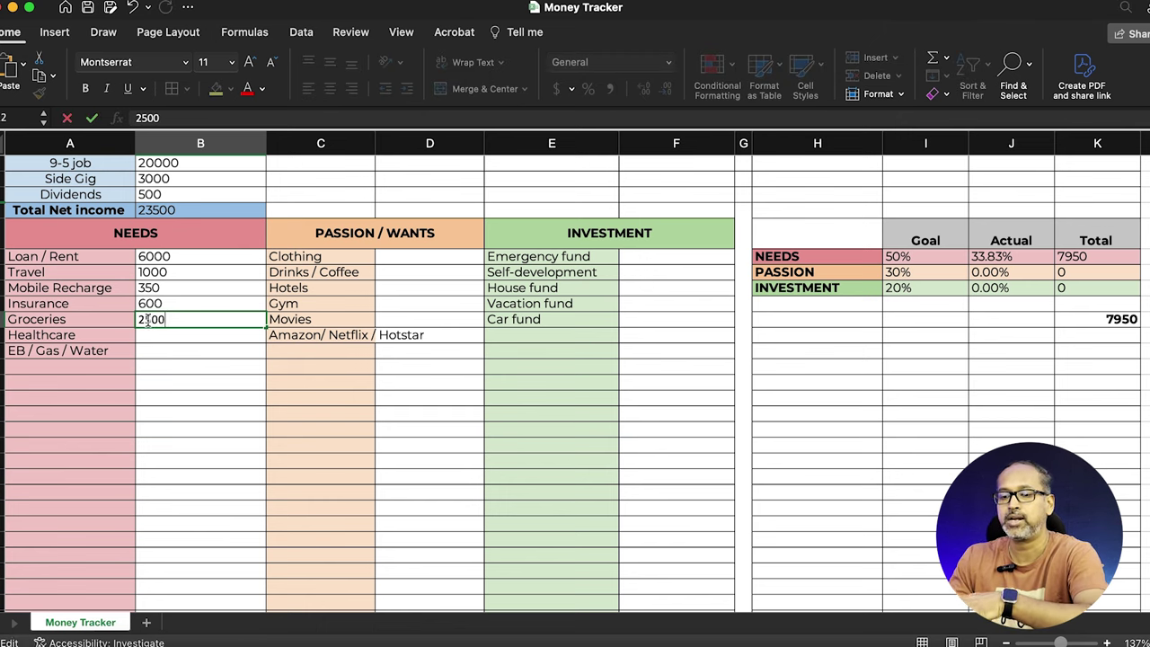
{"action": "left_click_drag", "start_coordinate": [144, 320], "coordinate": [186, 321]}
{"action": "type", "text": "000"}
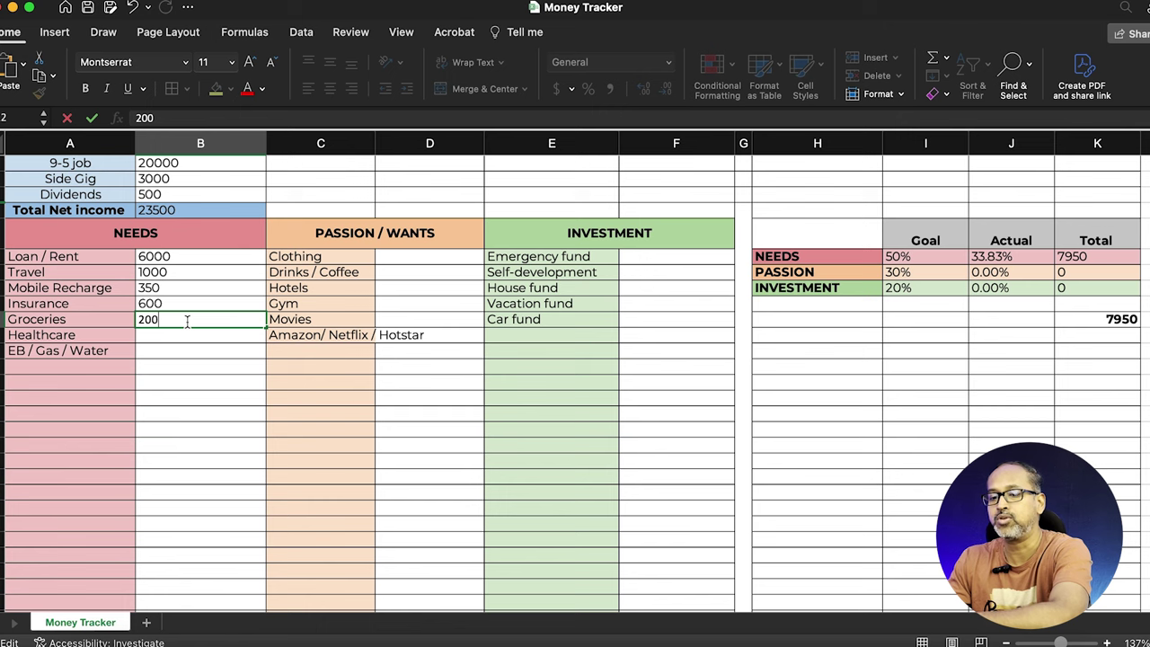
- Enter 1000 for Healthcare and 2000 for EB / Gas / Water, and compare the Needs goal with its actual percentage
{"action": "left_click", "coordinate": [177, 336]}
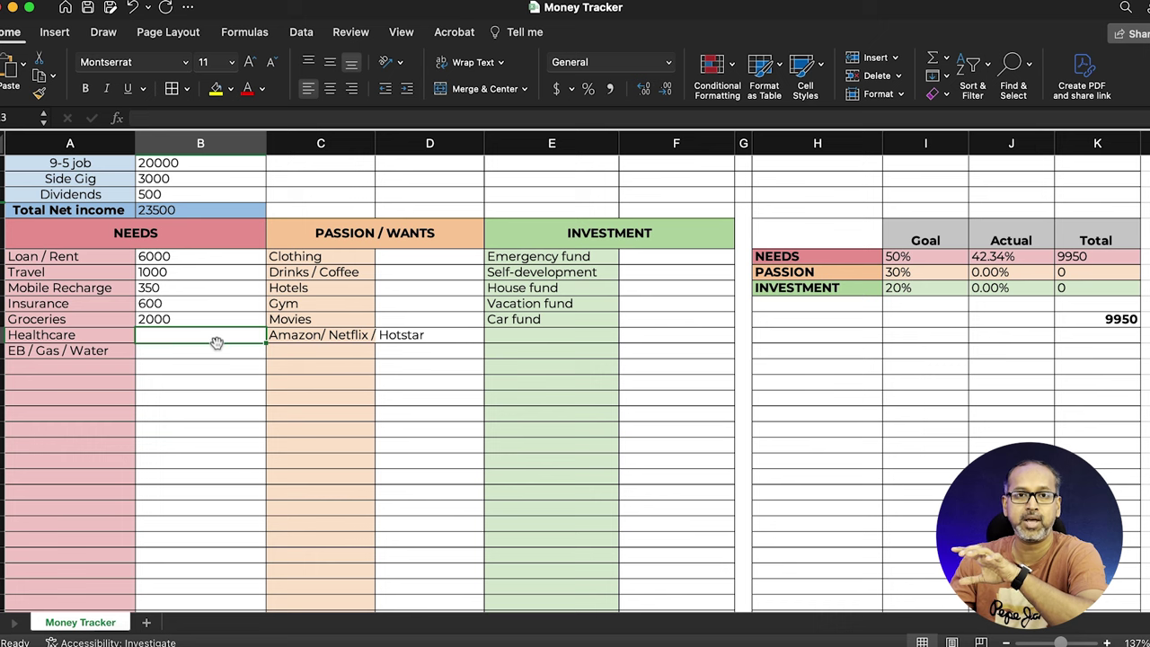
{"action": "type", "text": "1000"}
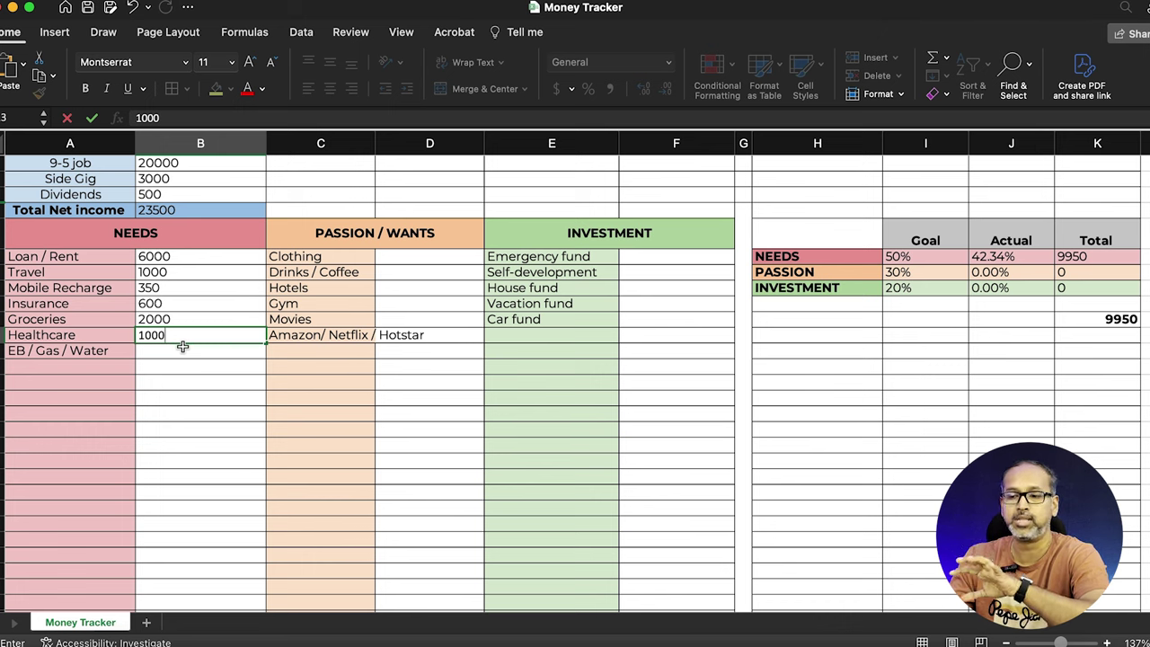
{"action": "left_click", "coordinate": [172, 350]}
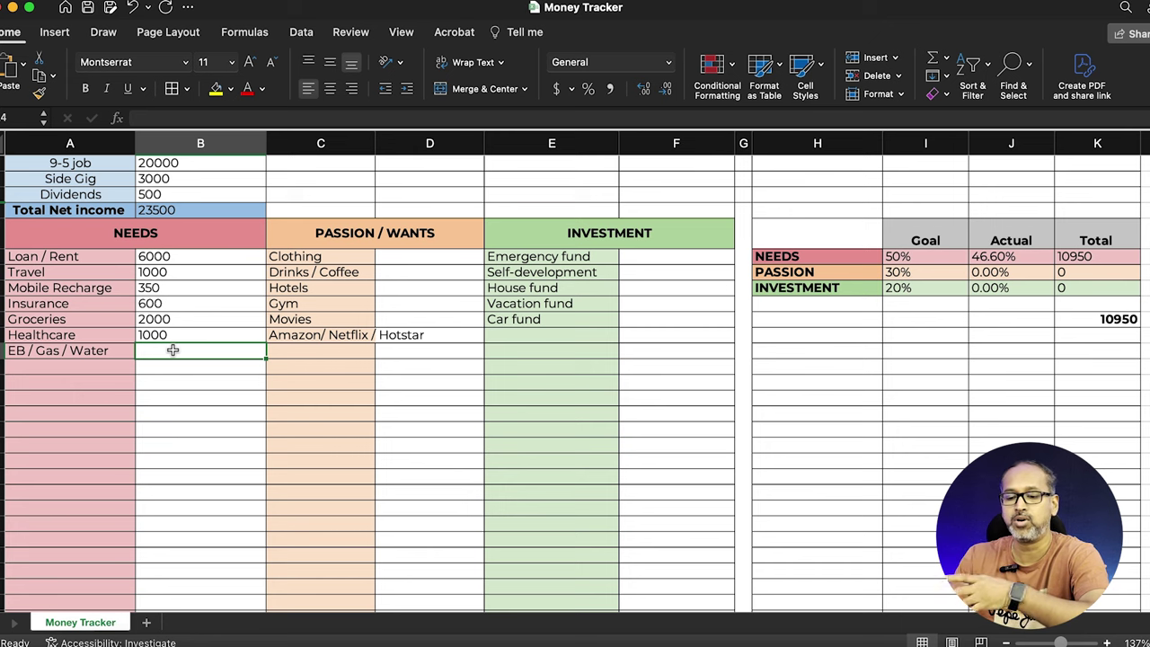
{"action": "type", "text": "2000"}
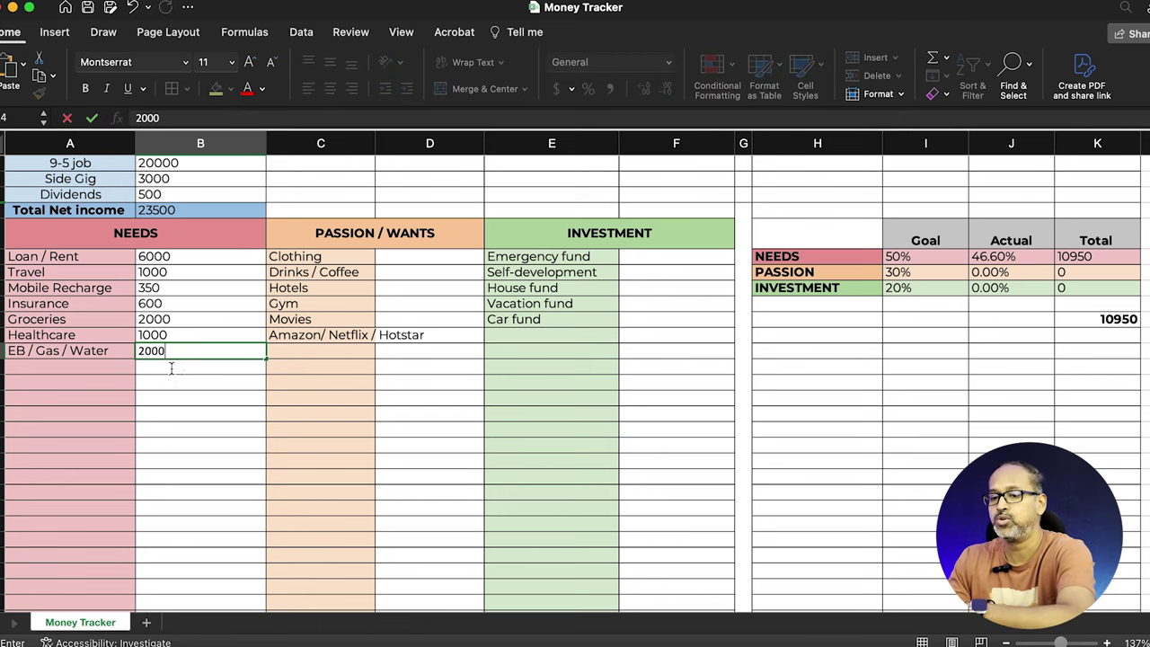
{"action": "left_click", "coordinate": [185, 387]}
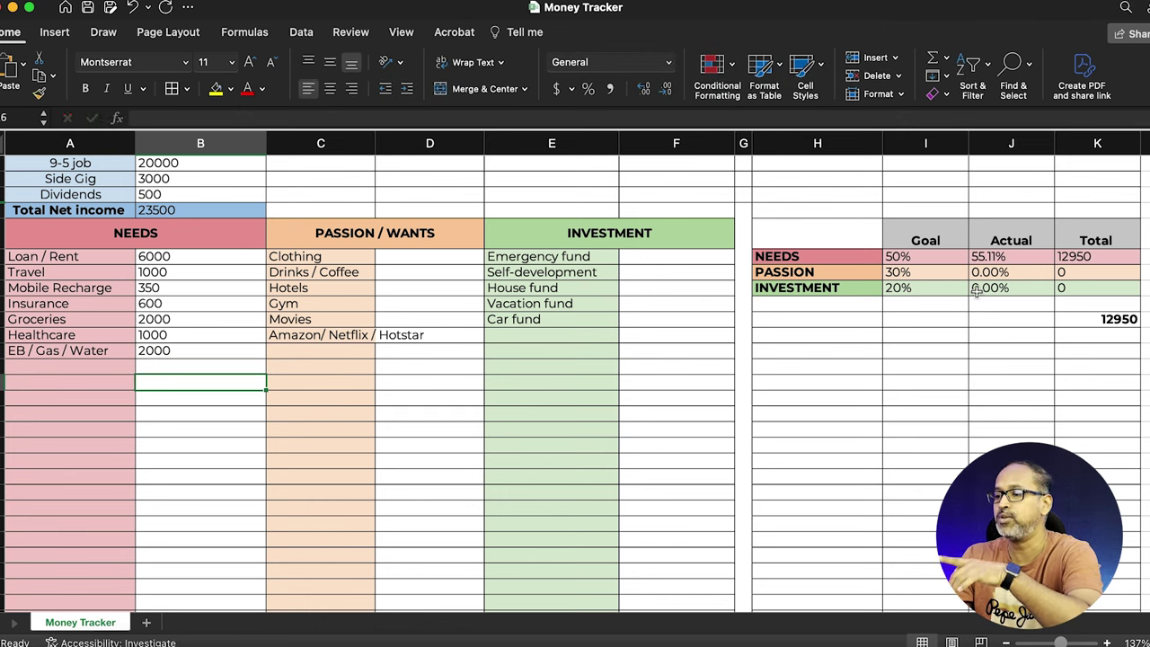
{"action": "left_click", "coordinate": [925, 258]}
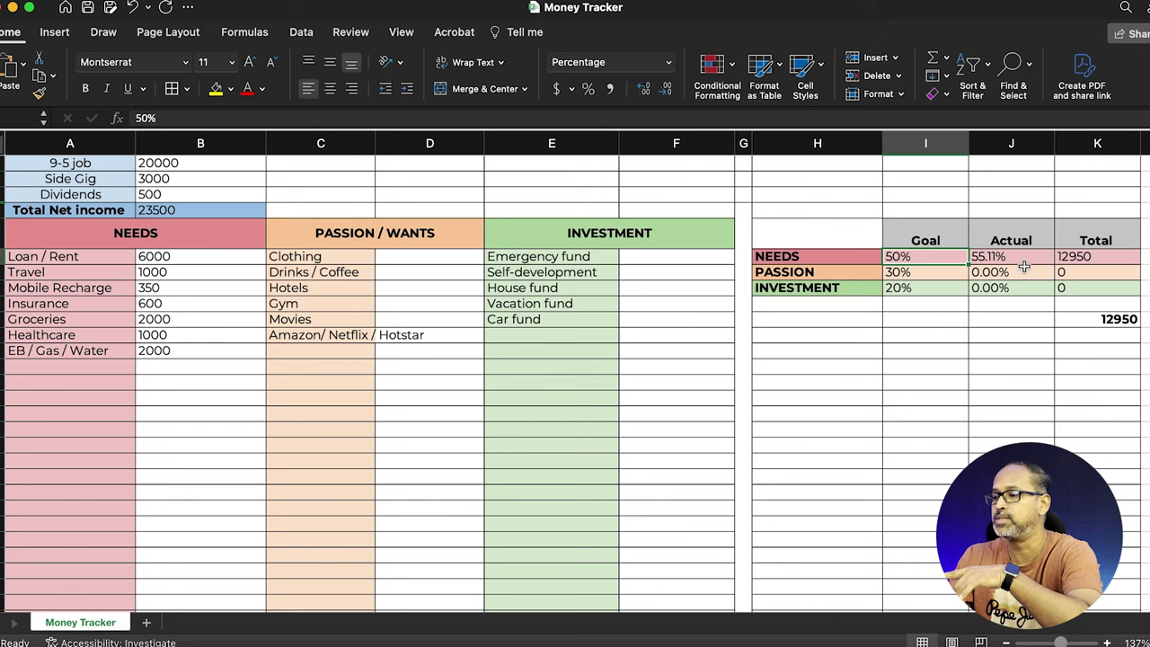
{"action": "left_click", "coordinate": [1014, 257]}
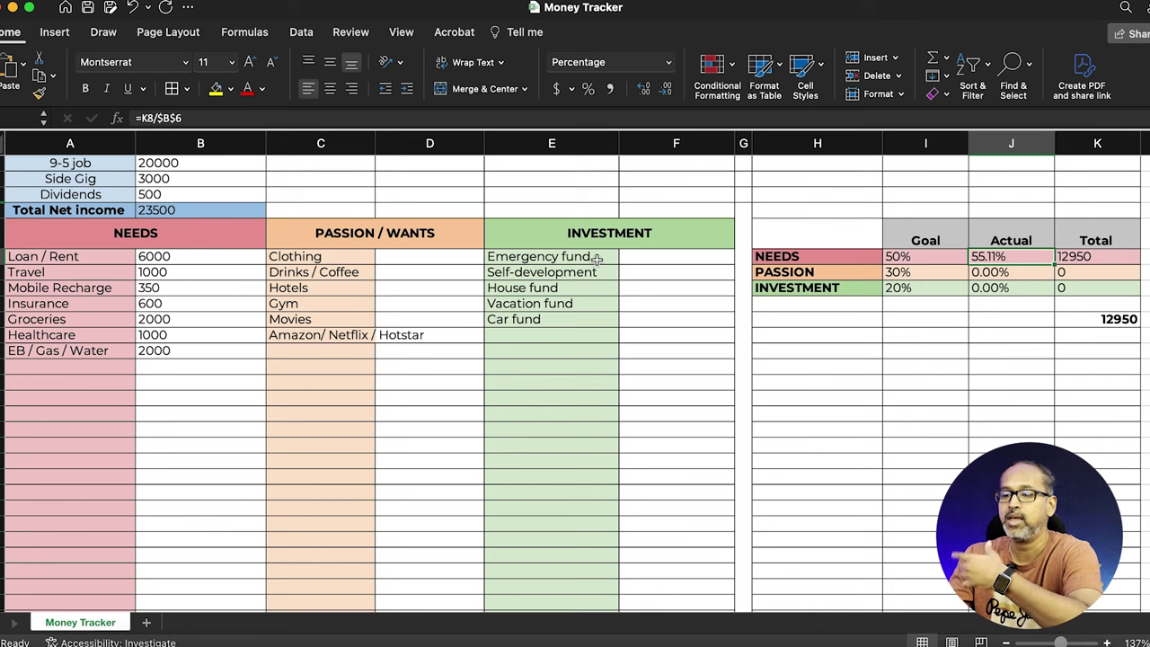
- Fill in the Passion / Wants amounts: 1200 for Clothing, 1000 for Drinks / Coffee and 2000 for Hotels
{"action": "left_click", "coordinate": [418, 262]}
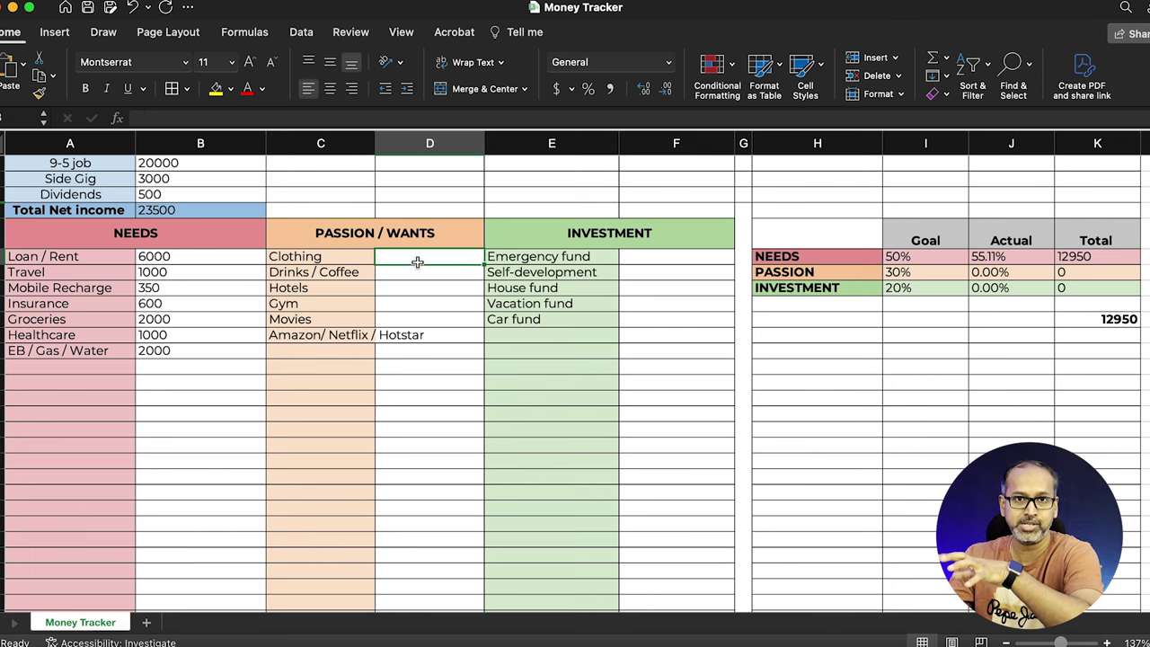
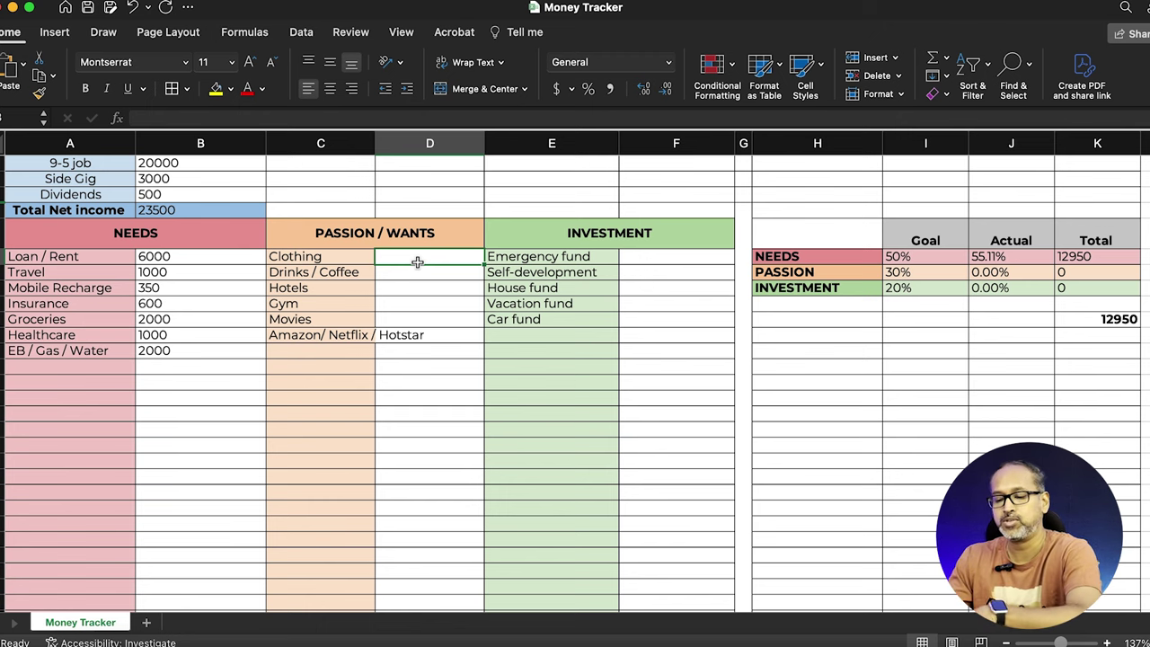
{"action": "type", "text": "1200"}
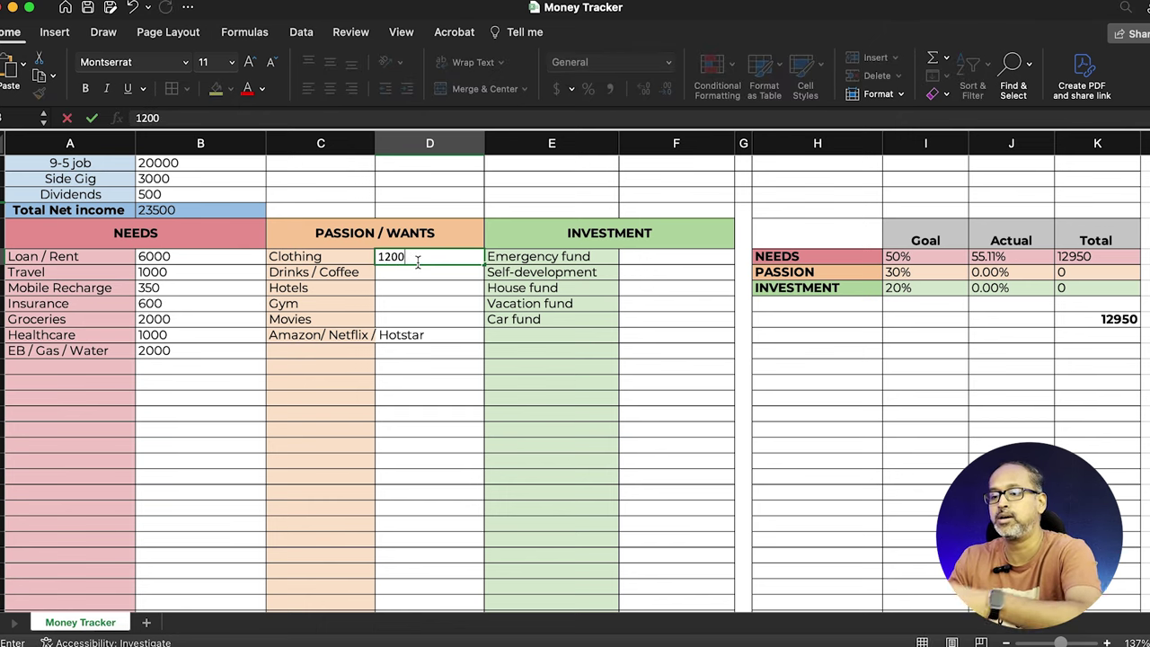
{"action": "key", "text": "Return"}
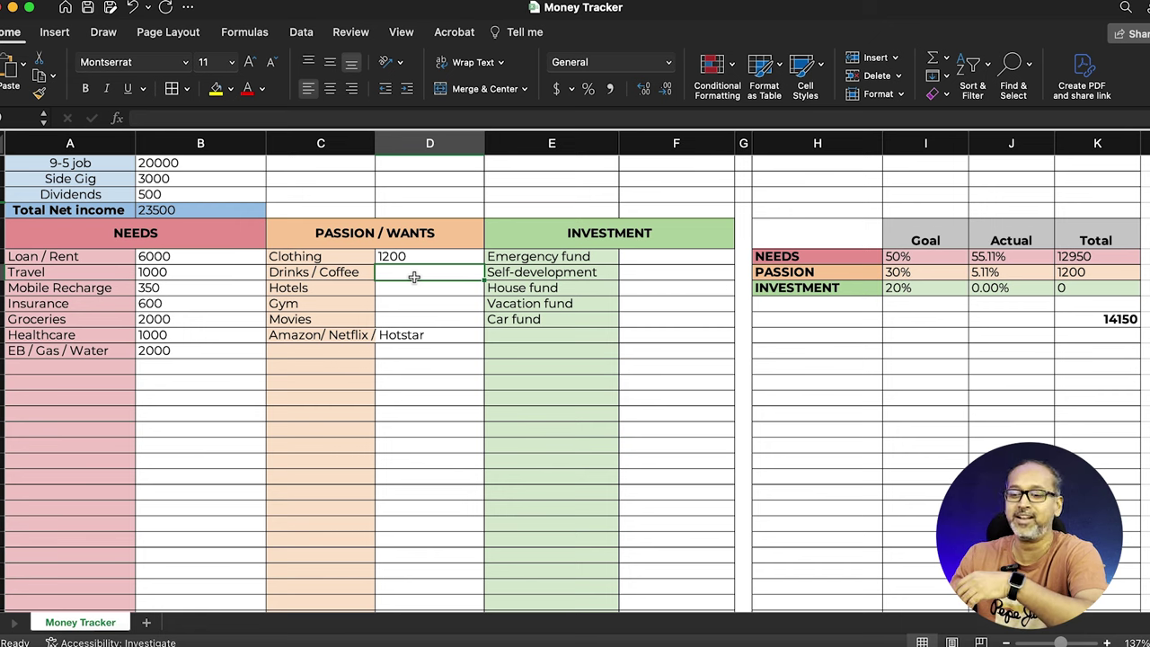
{"action": "type", "text": "1000"}
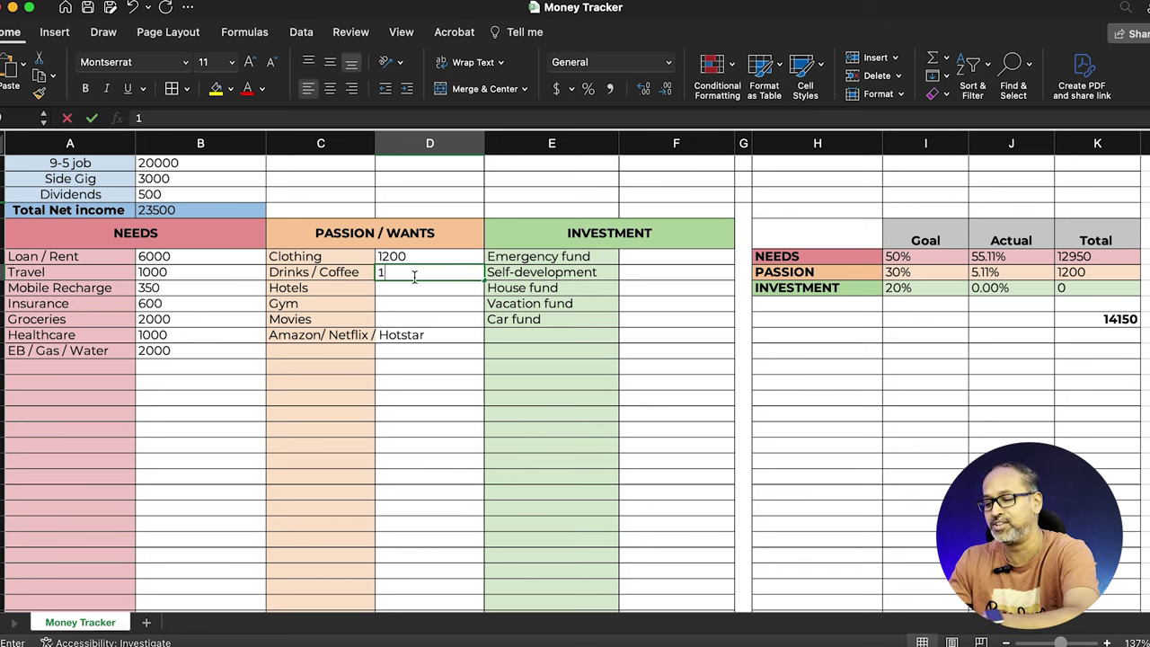
{"action": "left_click", "coordinate": [406, 289]}
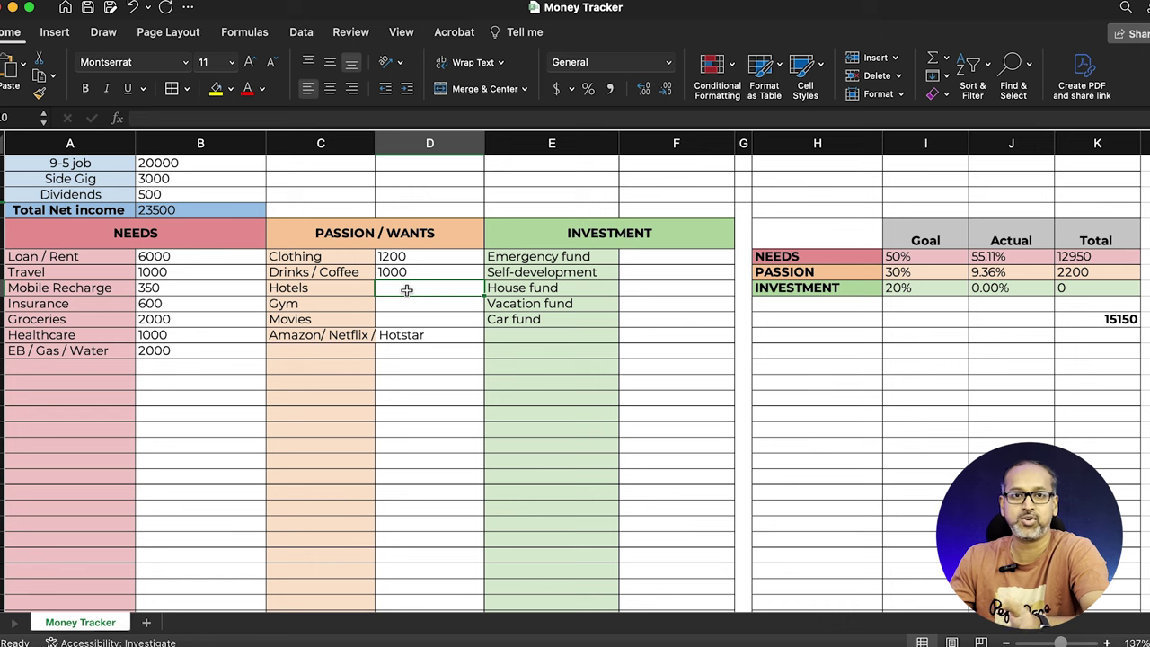
{"action": "type", "text": "2000"}
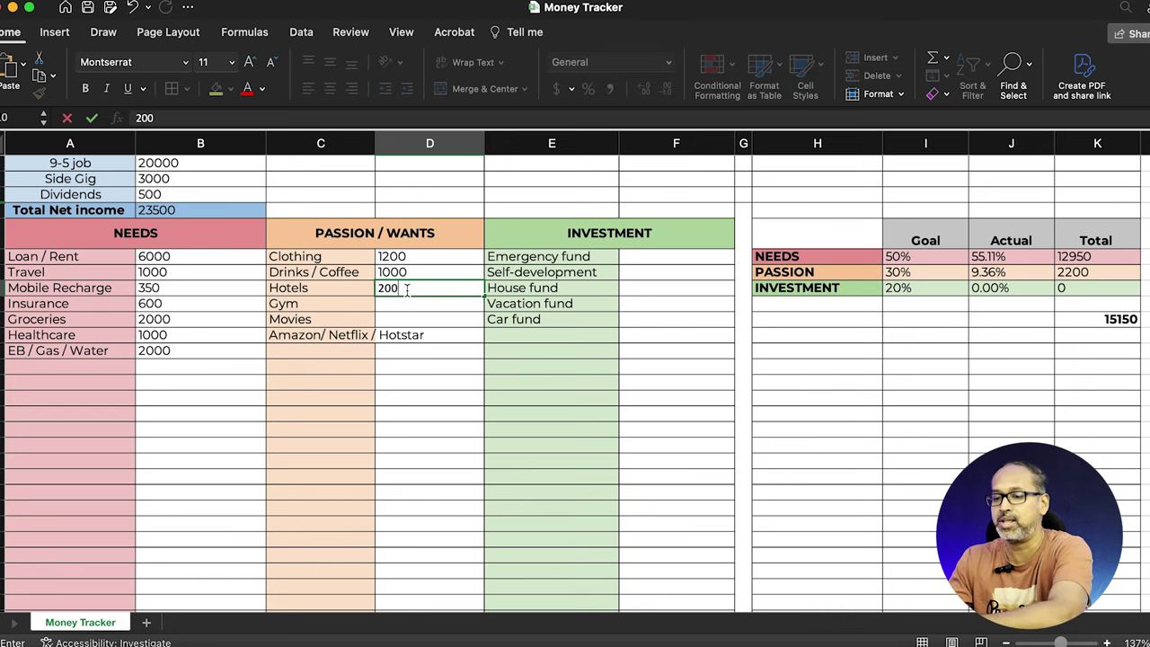
- Enter 1000 for Gym and 1200 for Movies in the Passion / Wants section
{"action": "left_click", "coordinate": [406, 309]}
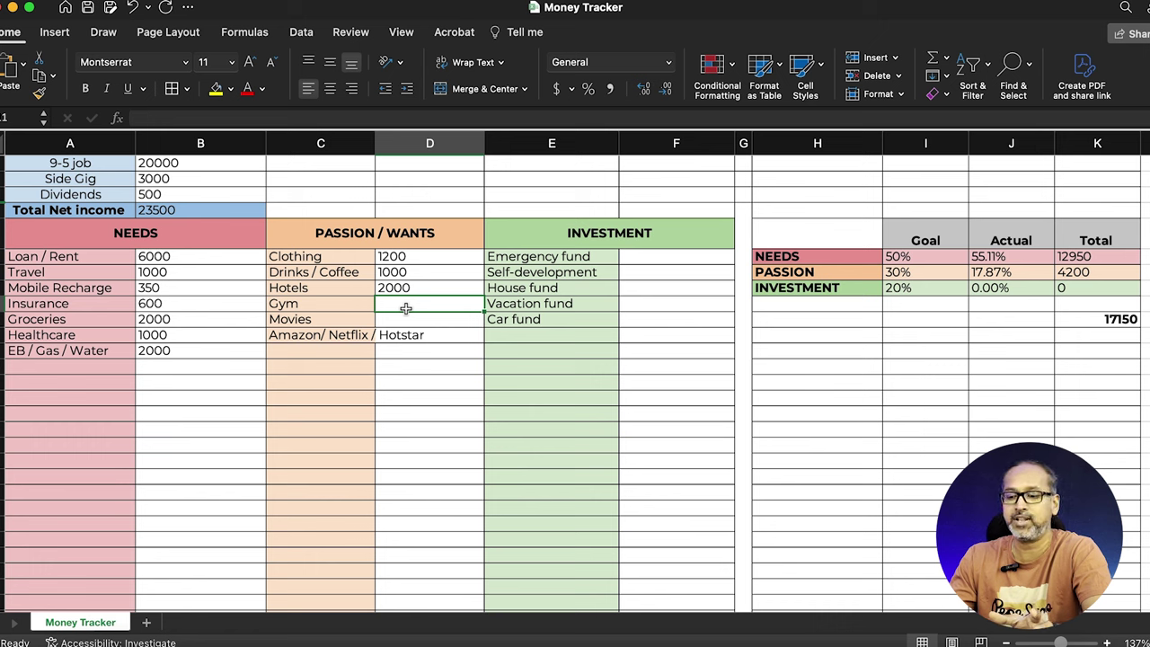
{"action": "type", "text": "1000"}
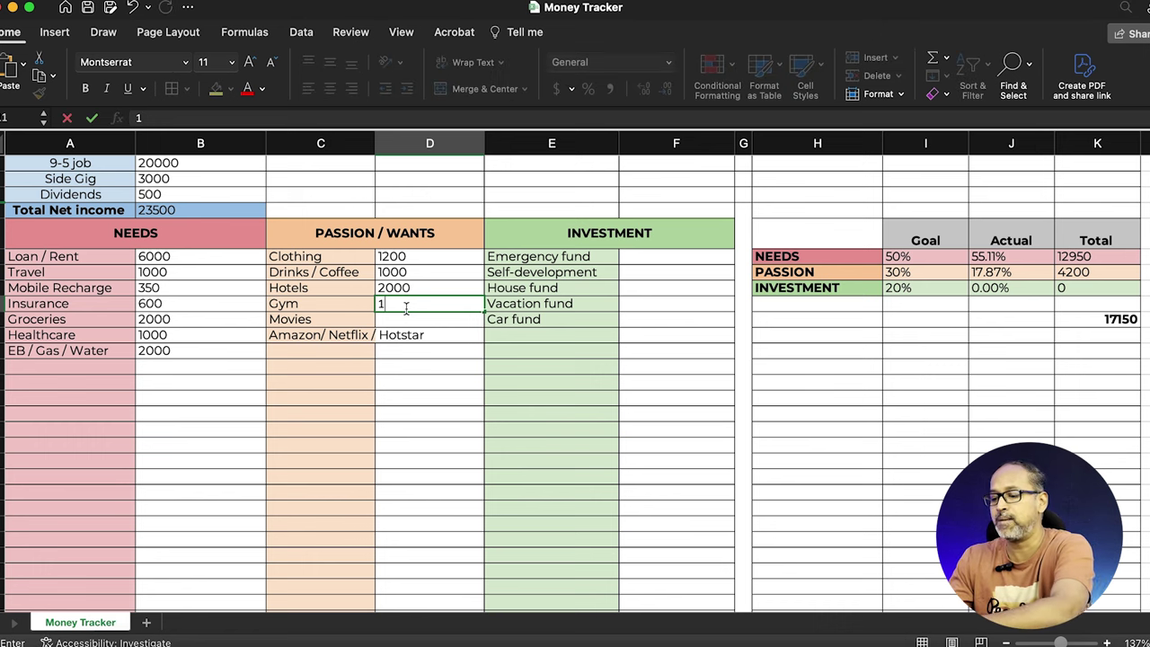
{"action": "left_click", "coordinate": [401, 320]}
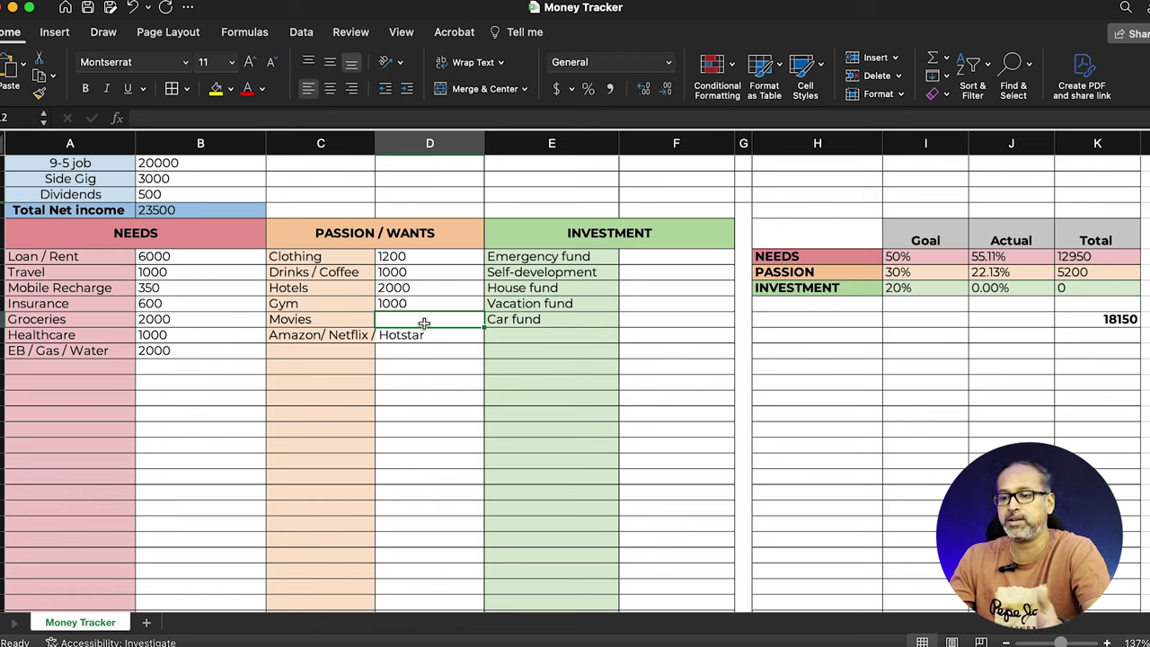
{"action": "type", "text": "1200"}
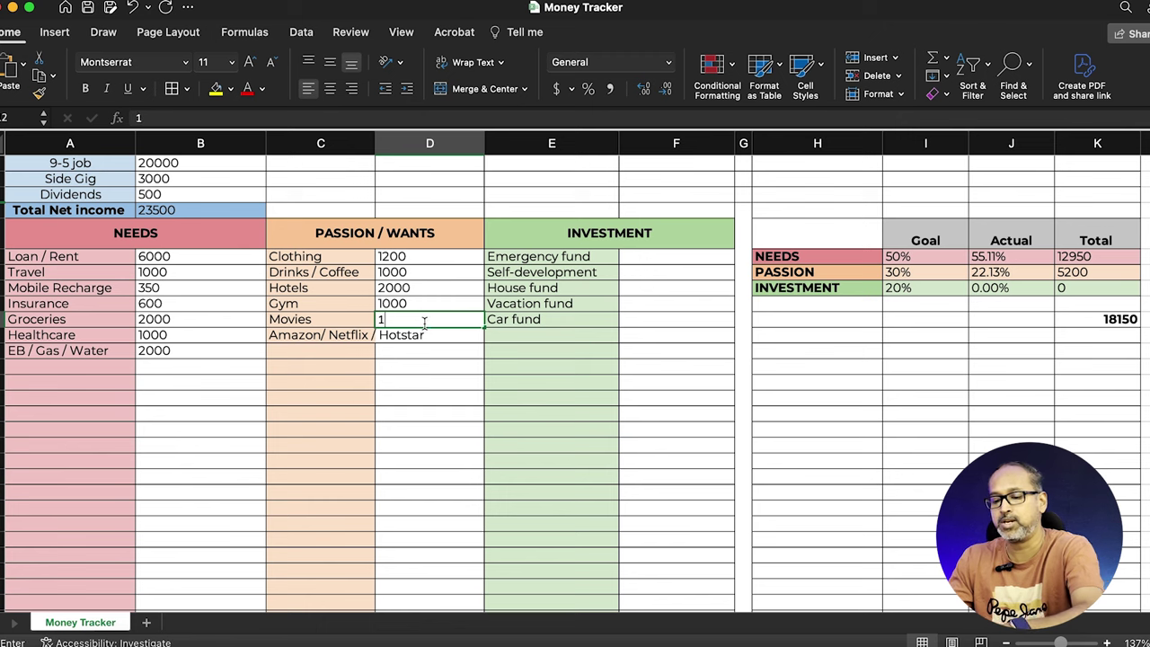
{"action": "left_click", "coordinate": [412, 365]}
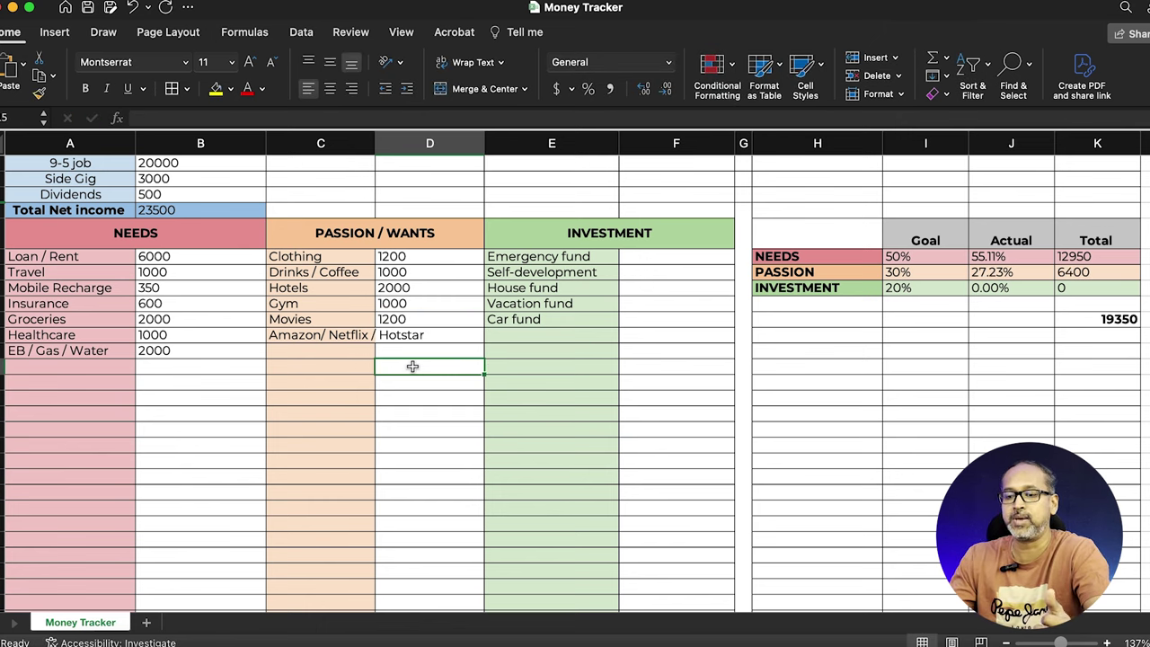
- Enter 500 for Amazon / Netflix / Hotstar in the Passion / Wants section
{"action": "left_click", "coordinate": [401, 337]}
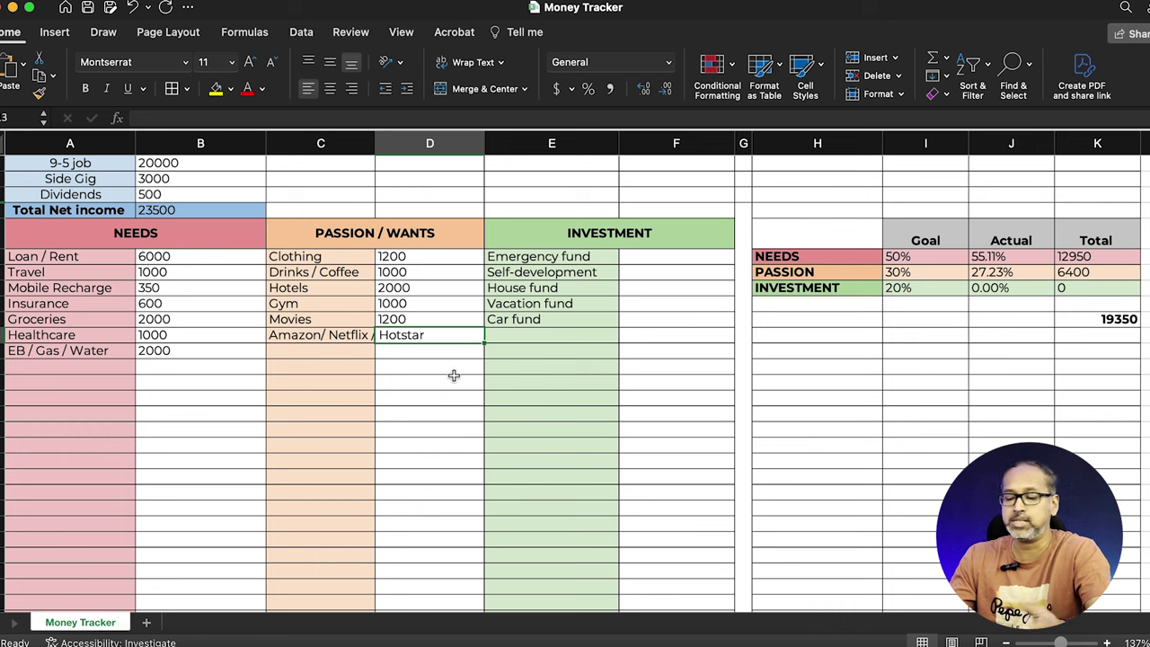
{"action": "type", "text": "500"}
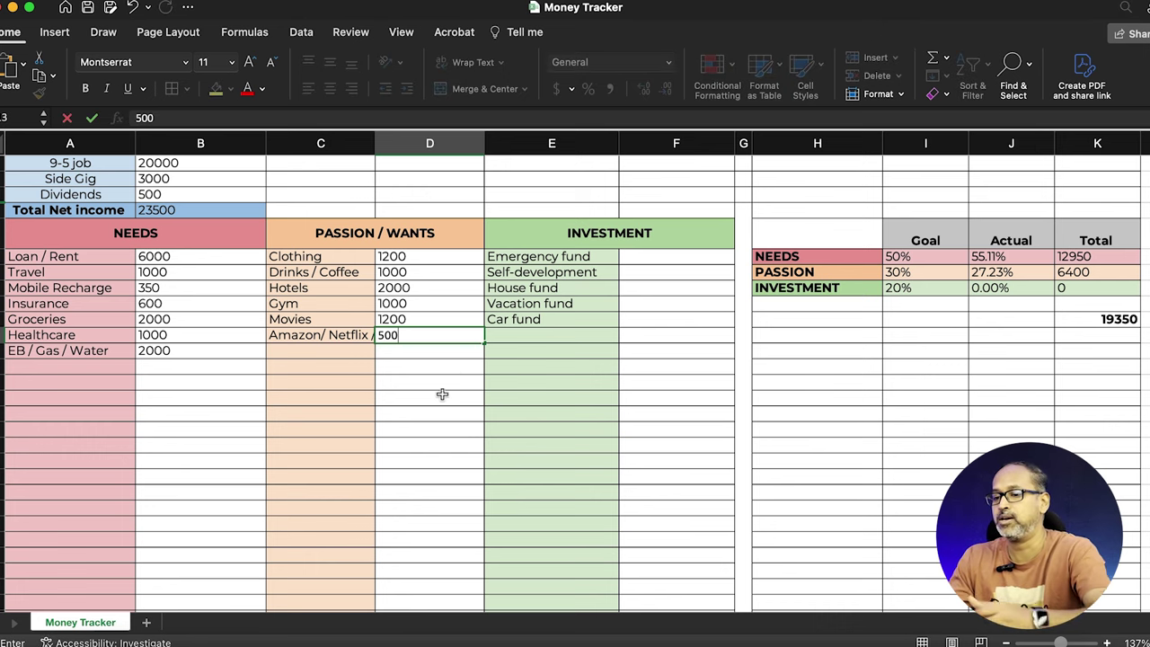
{"action": "left_click", "coordinate": [434, 406]}
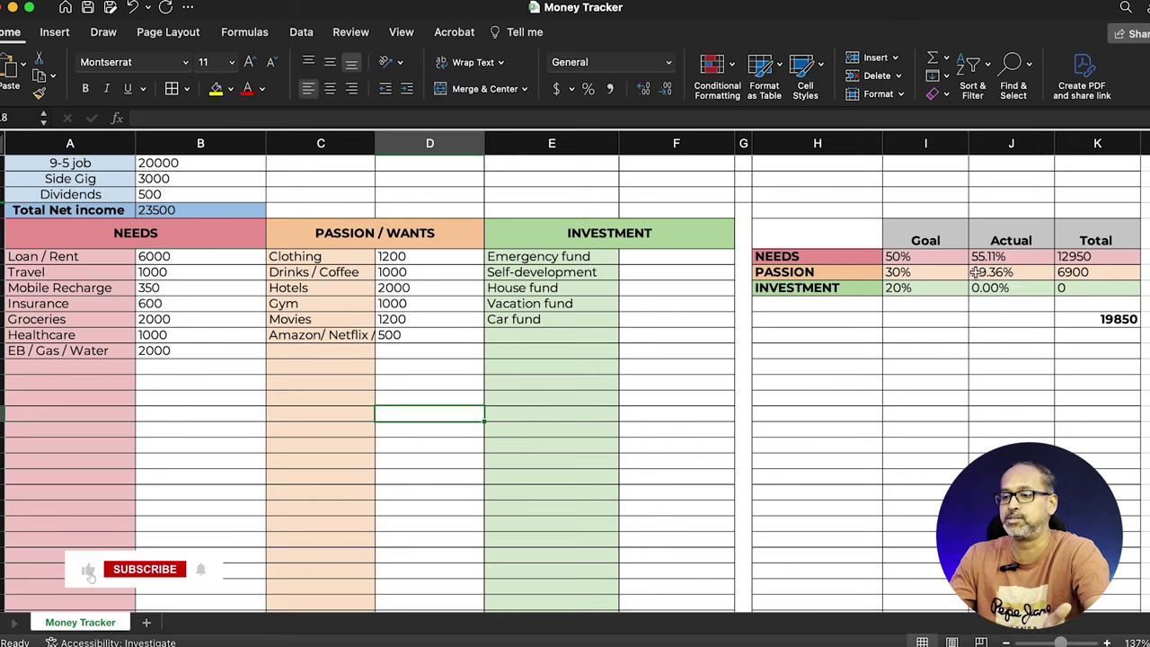
- Enter 1000 for Emergency fund and 1000 for Self-development in the Investment section
{"action": "left_click", "coordinate": [643, 263]}
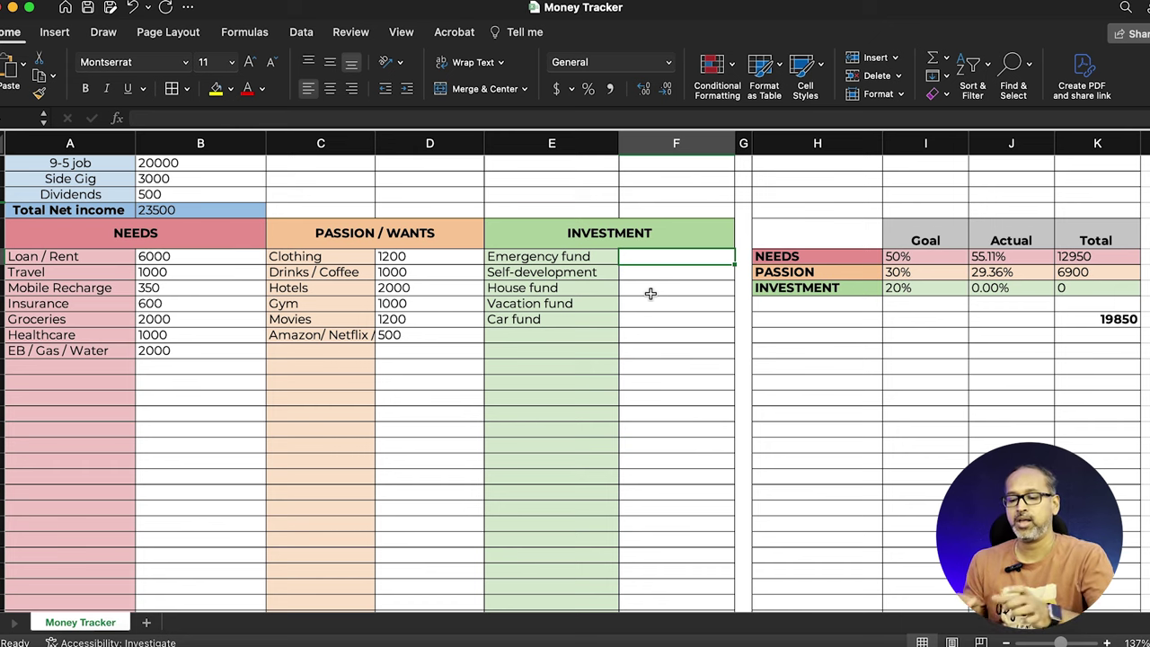
{"action": "type", "text": "1000"}
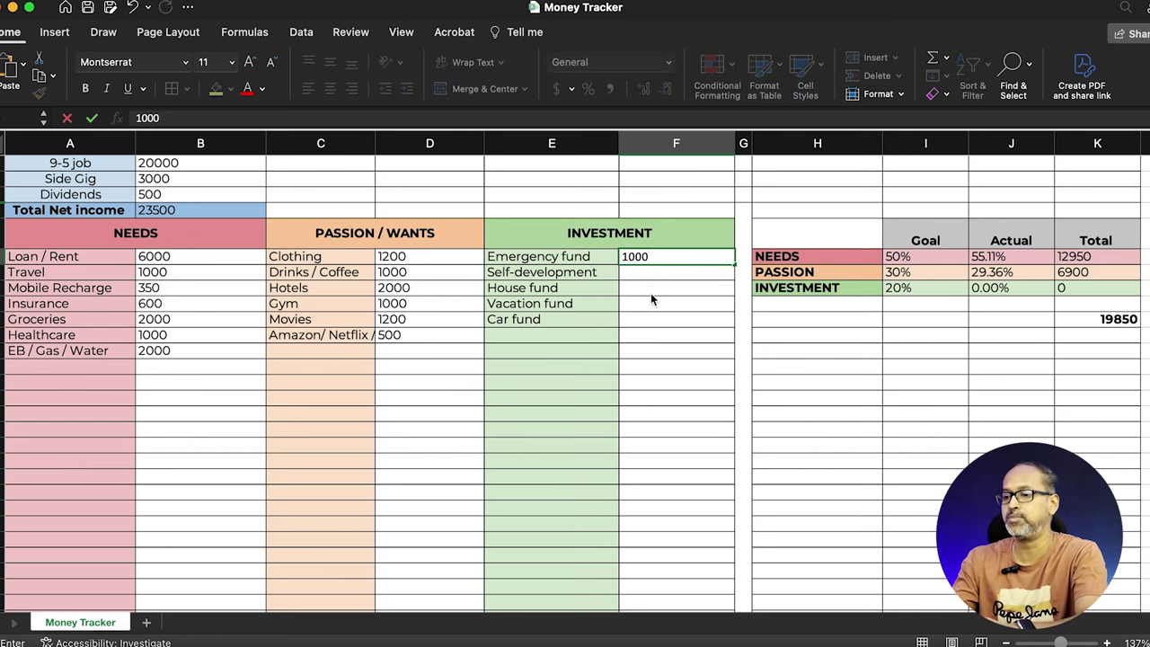
{"action": "key", "text": "Return"}
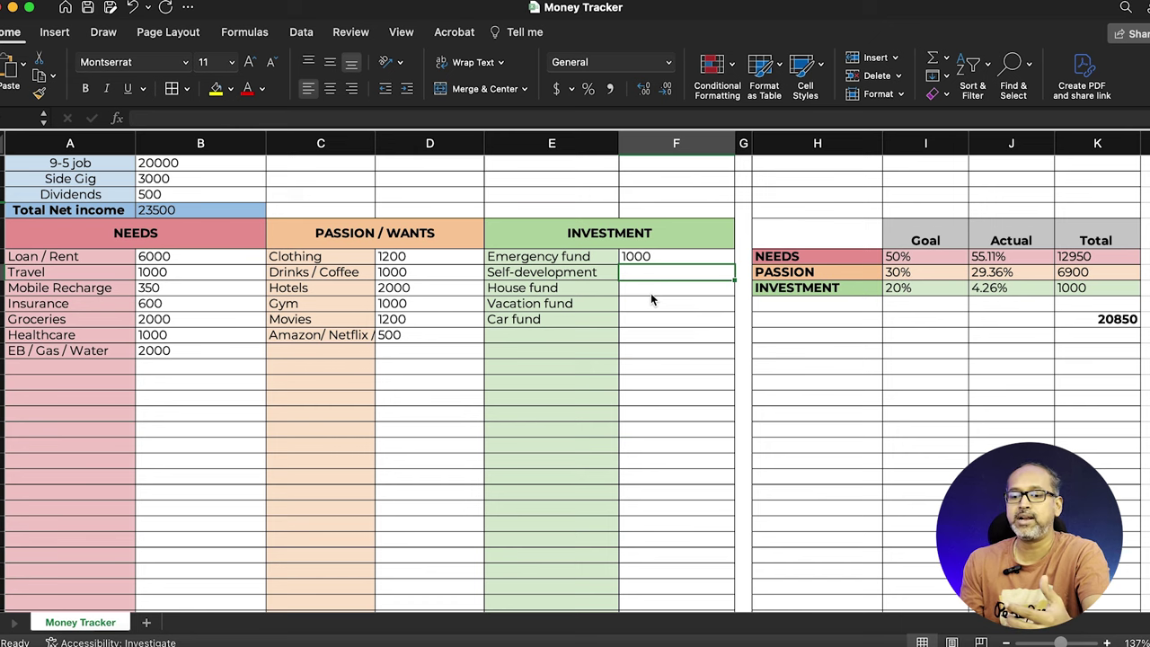
{"action": "type", "text": "g100"}
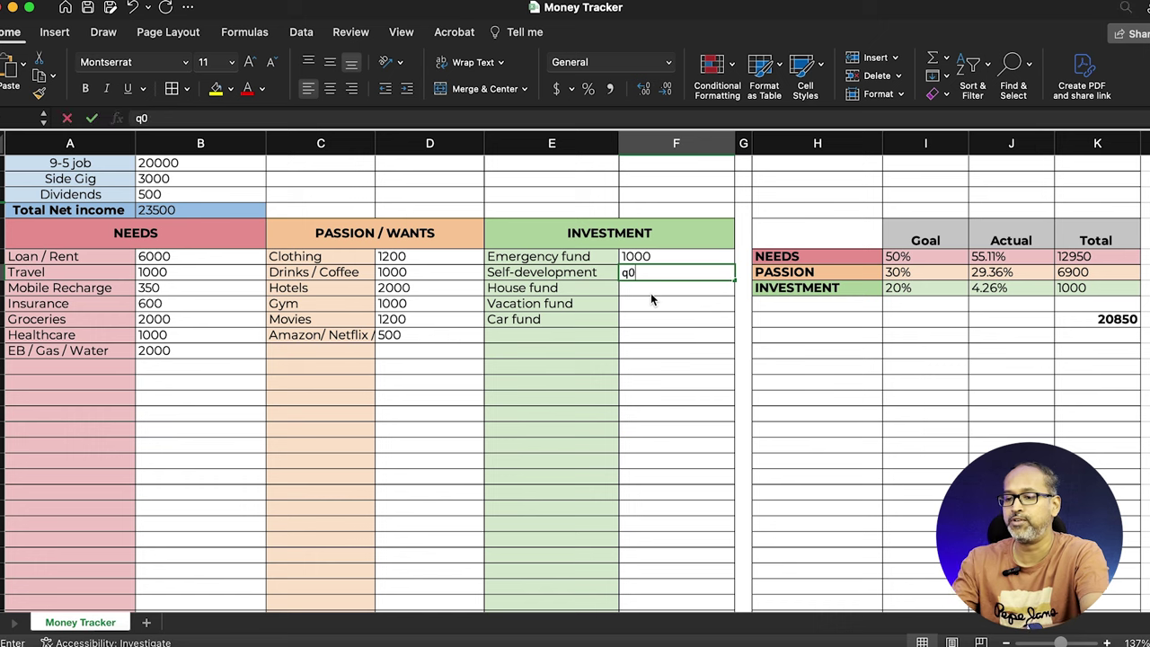
{"action": "key", "text": "BackSpace"}
{"action": "key", "text": "BackSpace"}
{"action": "key", "text": "BackSpace"}
{"action": "key", "text": "BackSpace"}
{"action": "type", "text": "1000"}
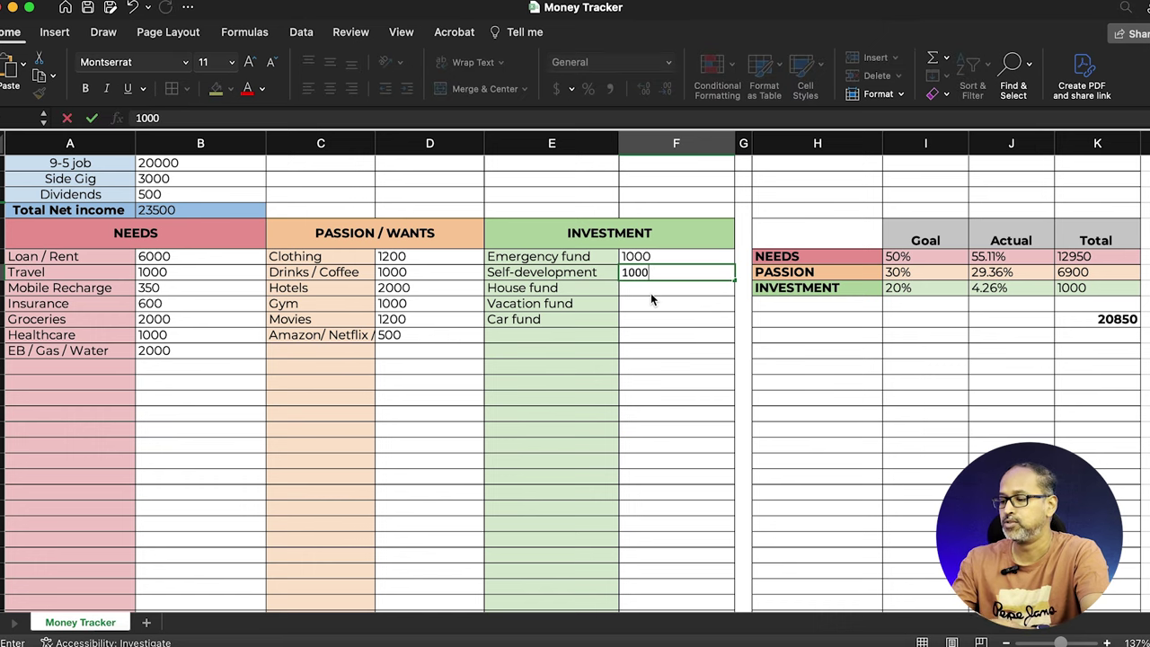
{"action": "key", "text": "Return"}
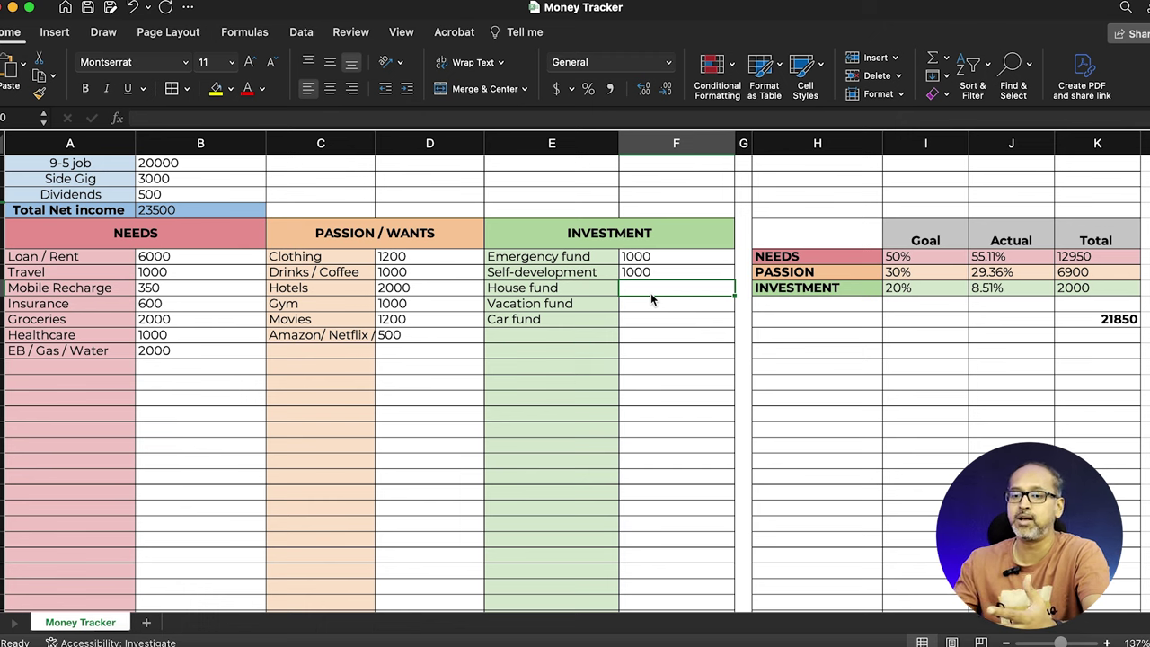
- Fill in the remaining Investment amounts: 3000 for House fund, 1000 for Vacation fund and 1500 for Car fund
{"action": "left_click", "coordinate": [206, 165]}
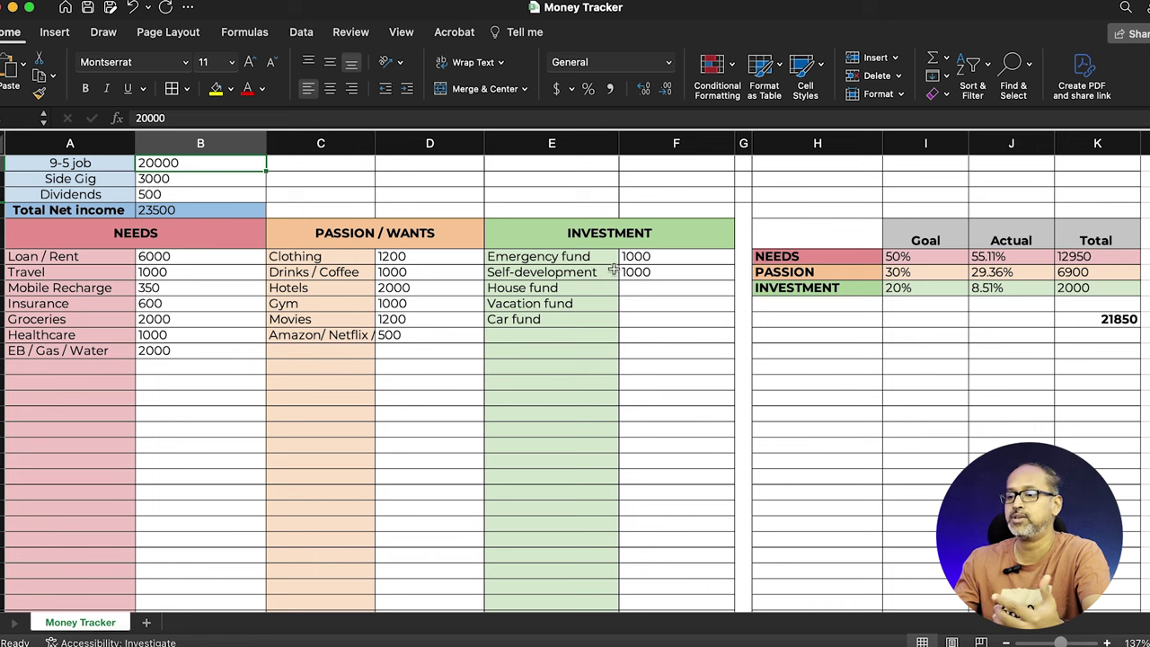
{"action": "left_click", "coordinate": [657, 288]}
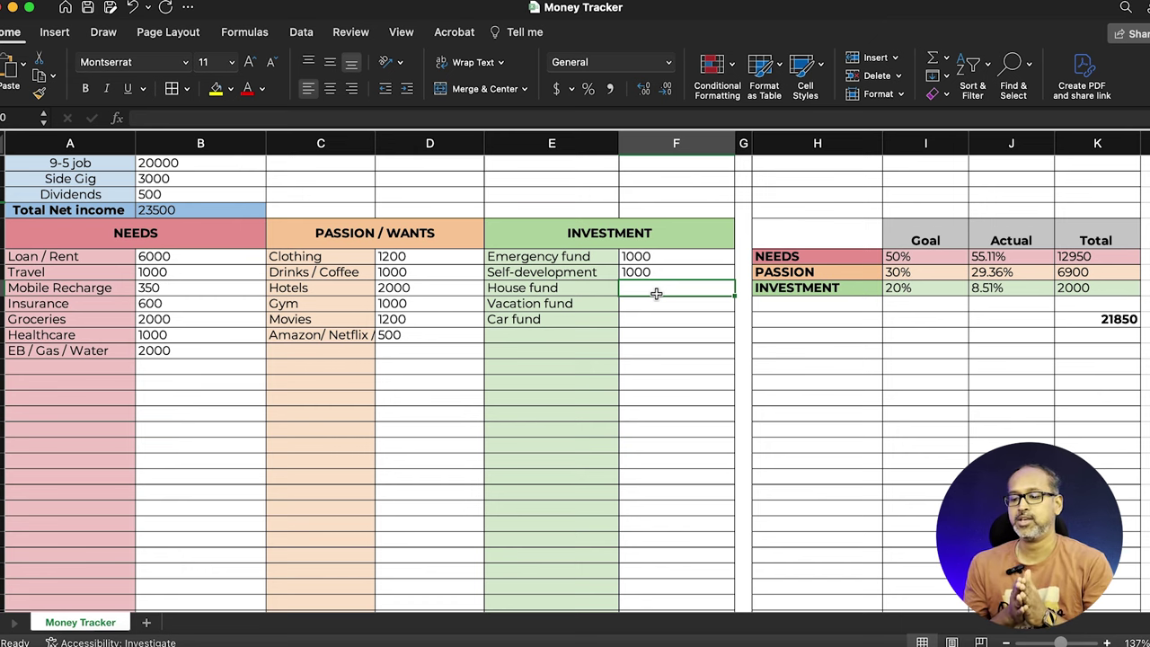
{"action": "type", "text": "3000"}
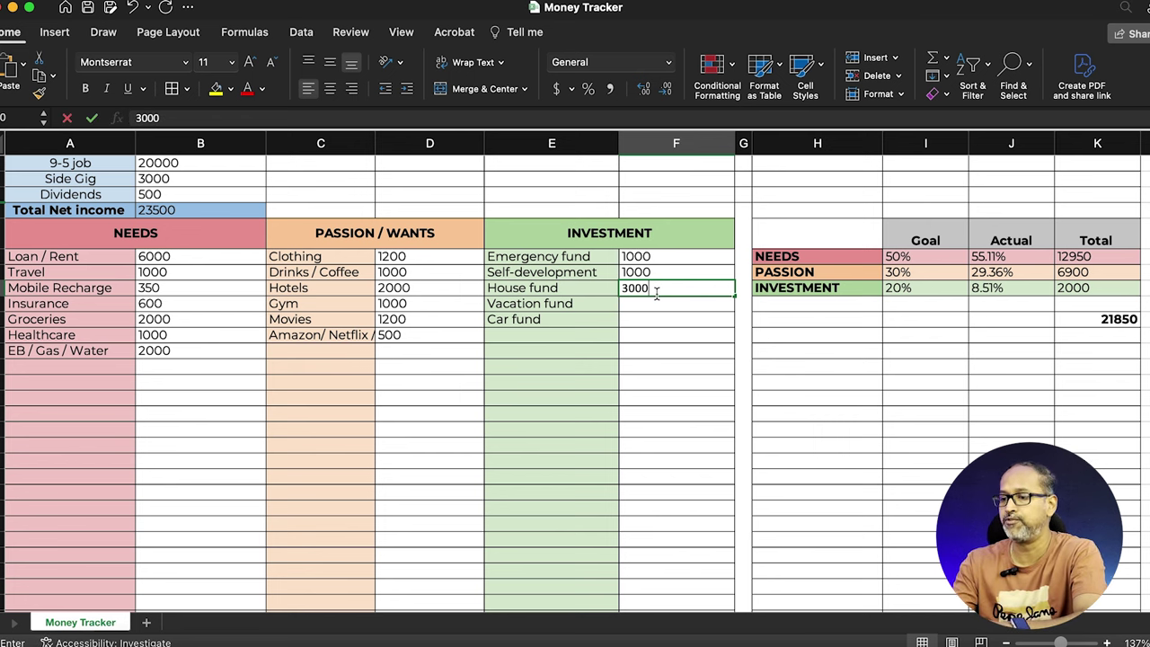
{"action": "key", "text": "Return"}
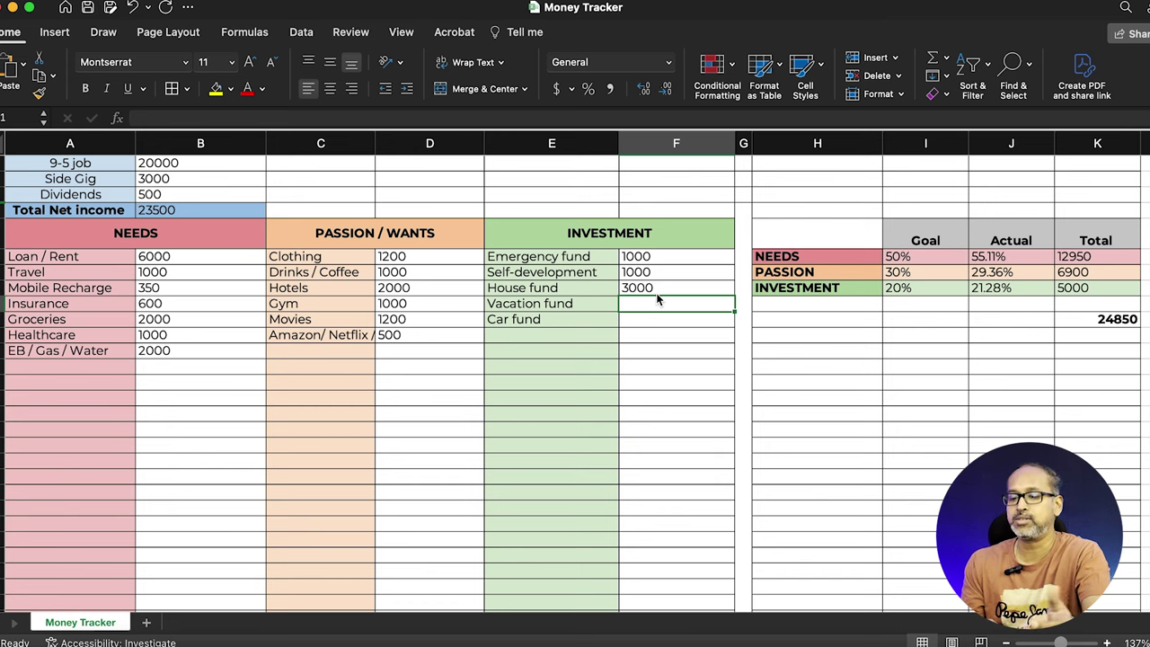
{"action": "type", "text": "1000"}
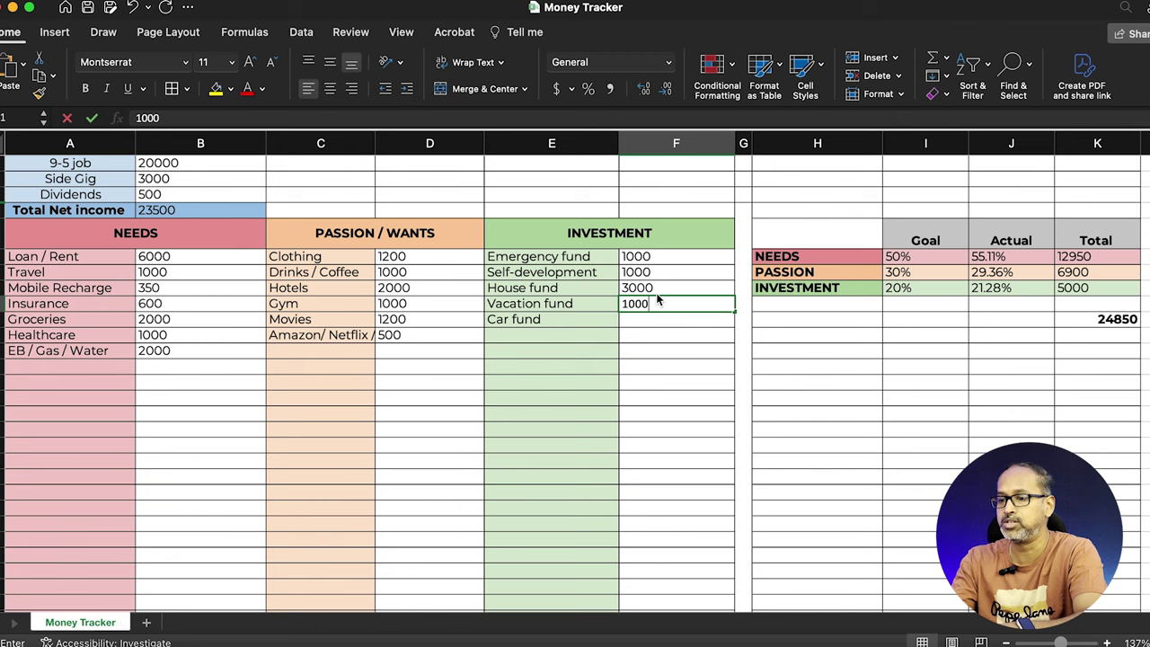
{"action": "key", "text": "Return"}
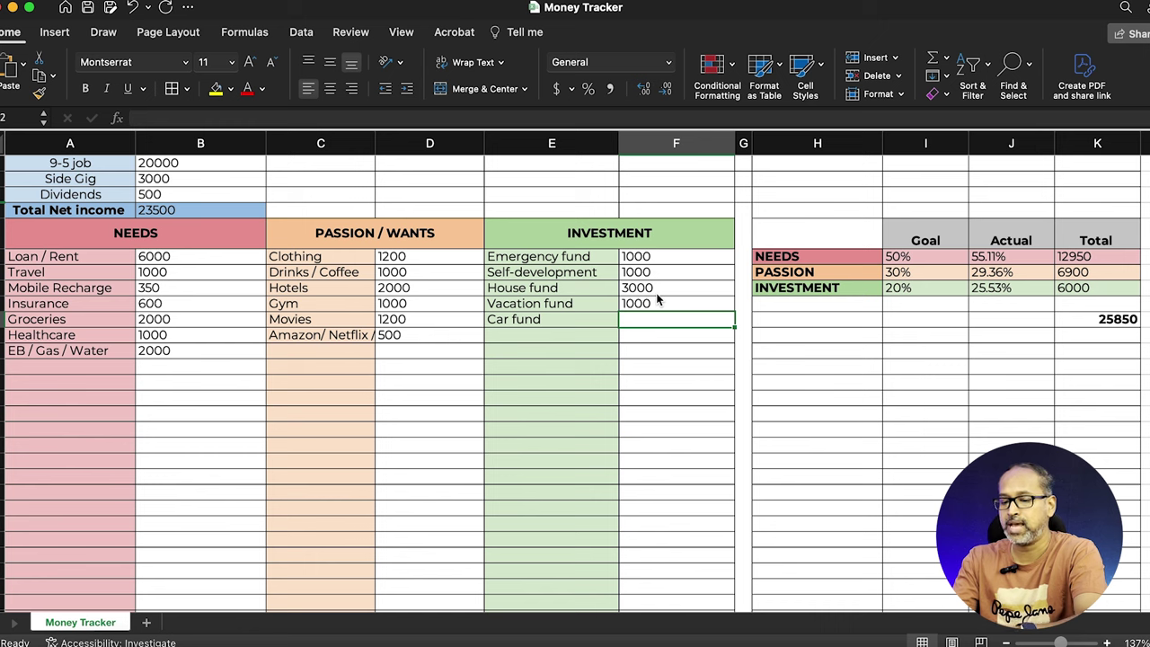
{"action": "type", "text": "1500"}
{"action": "key", "text": "Return"}
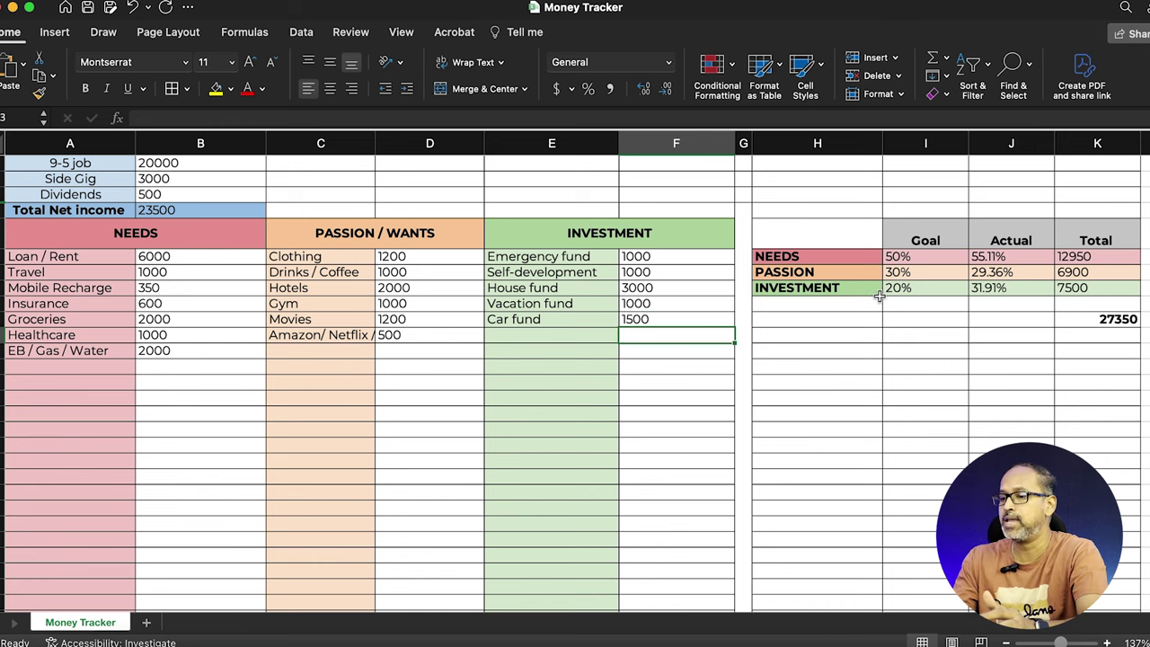
- Check the actual Investment percentage and set the House fund amount to 2500
{"action": "left_click", "coordinate": [1001, 295]}
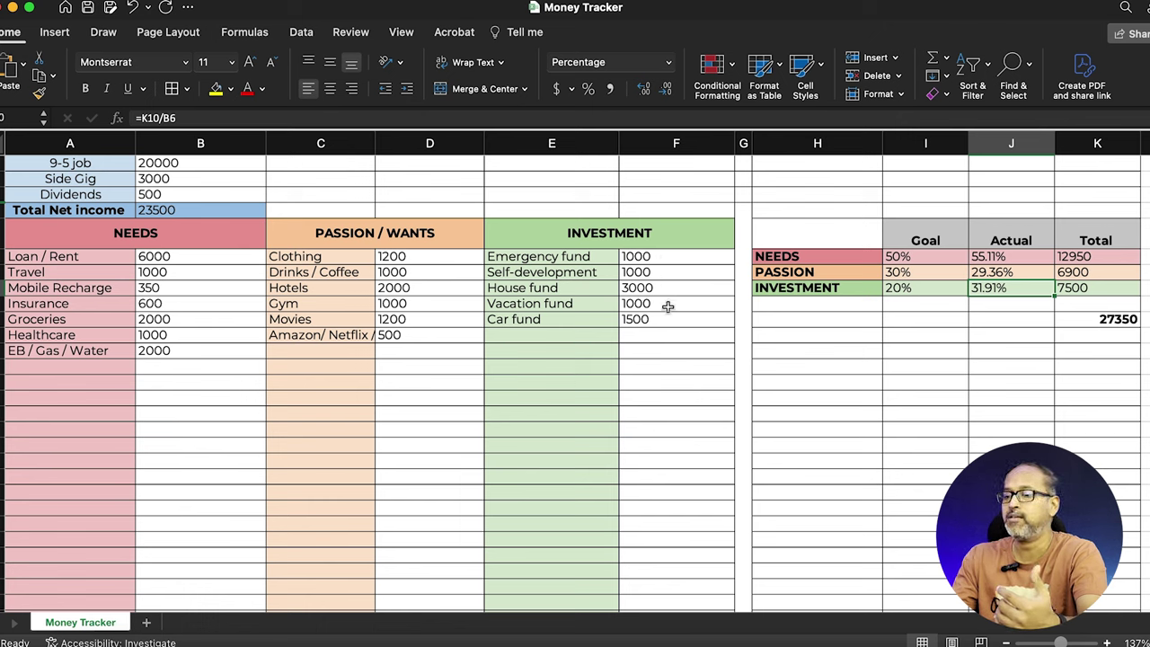
{"action": "left_click", "coordinate": [648, 286]}
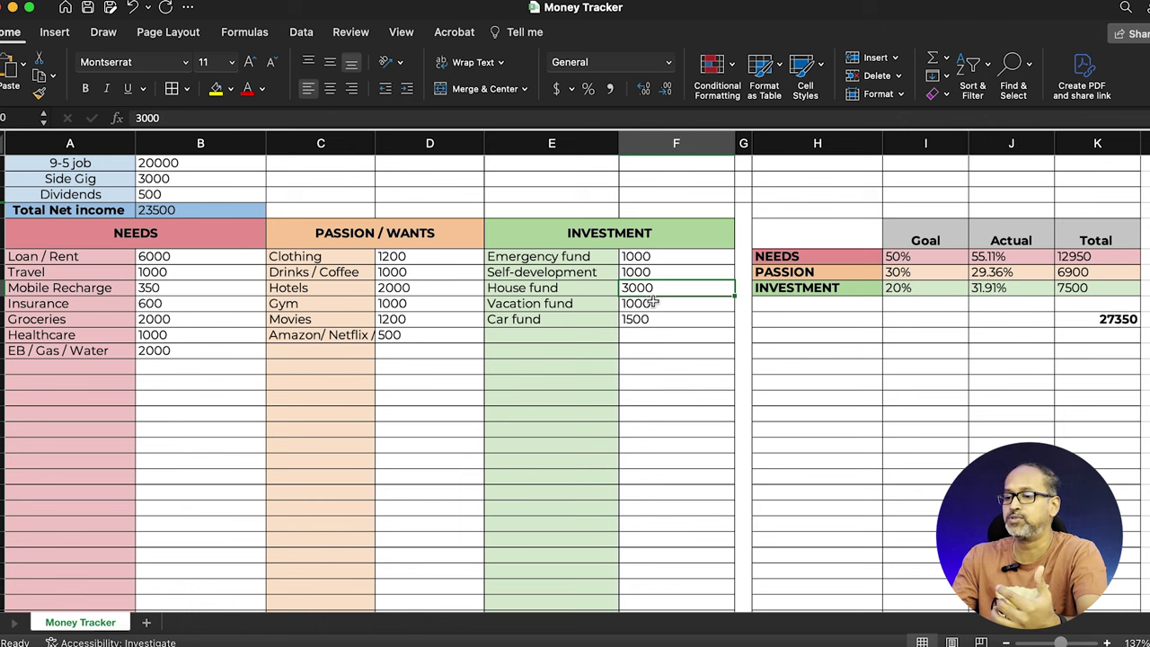
{"action": "double_click", "coordinate": [650, 288]}
{"action": "double_click", "coordinate": [640, 287]}
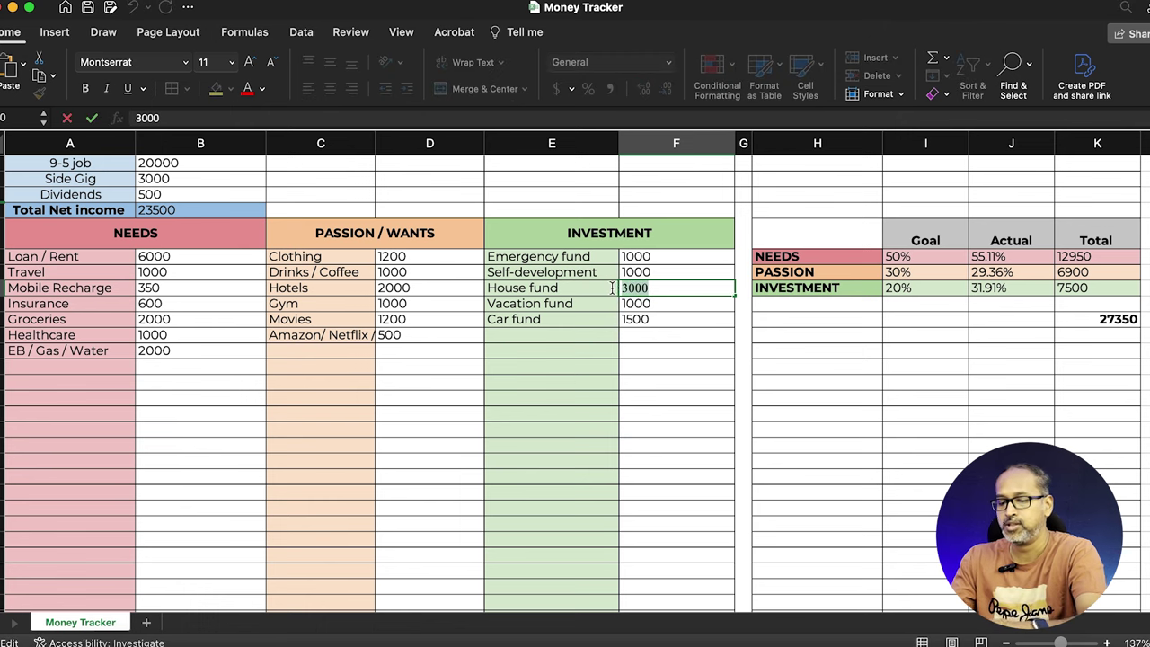
{"action": "type", "text": "2500"}
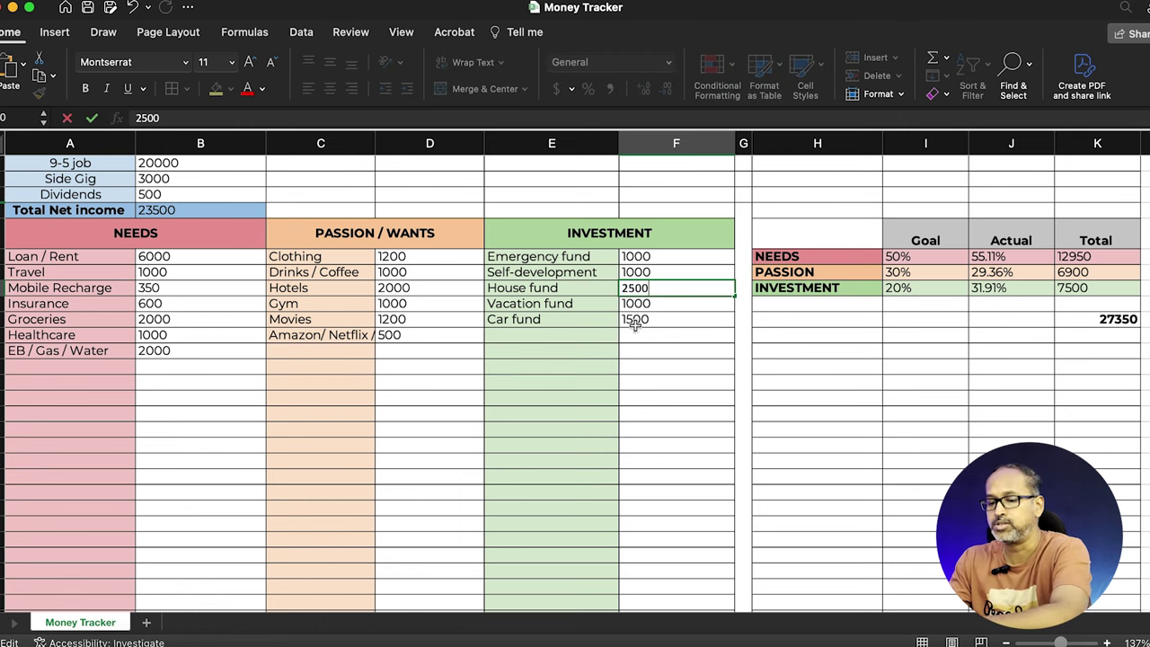
{"action": "left_click", "coordinate": [715, 458]}
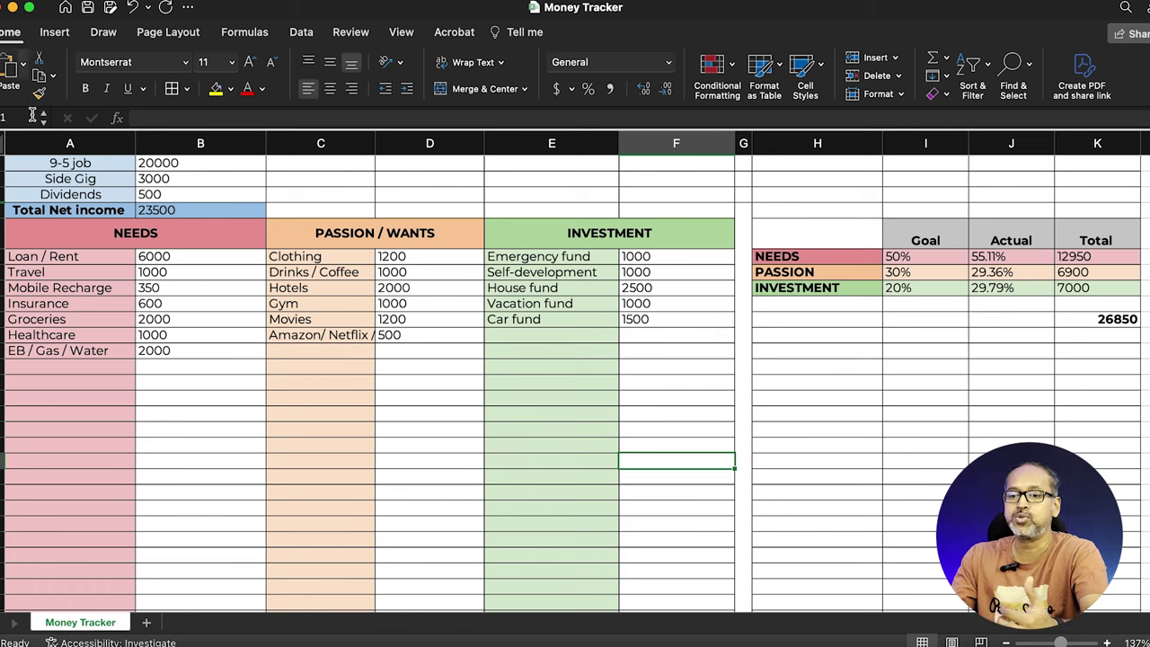
- Compare the Total Net income with the combined total of needs, passion and investment
{"action": "left_click", "coordinate": [171, 182]}
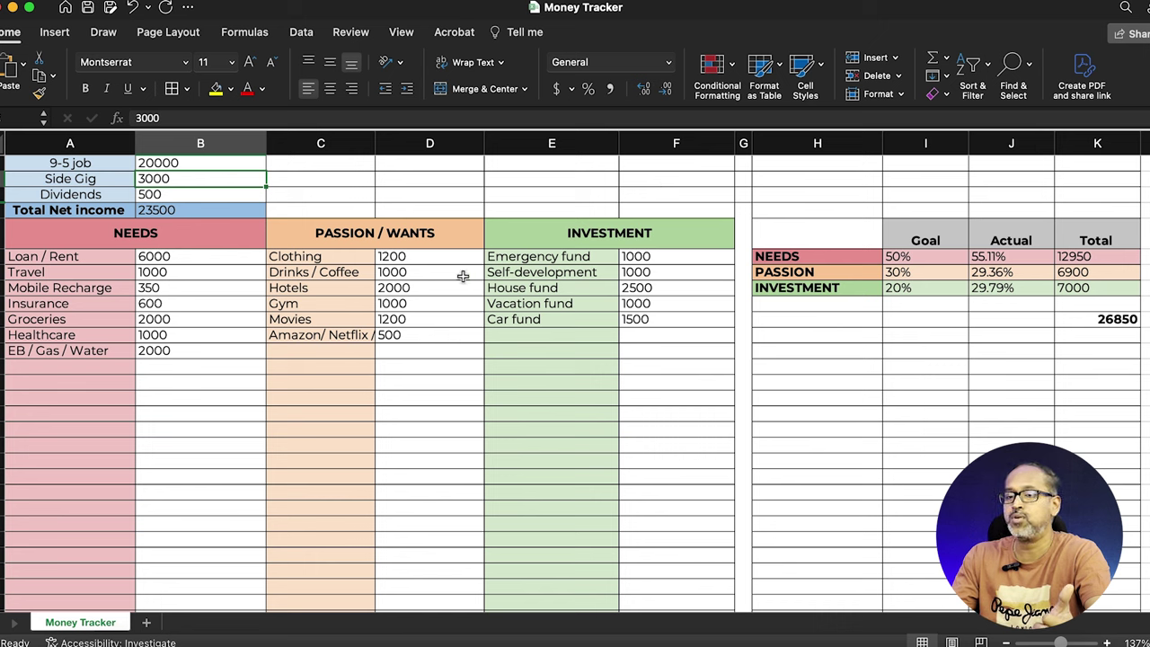
{"action": "left_click", "coordinate": [193, 209]}
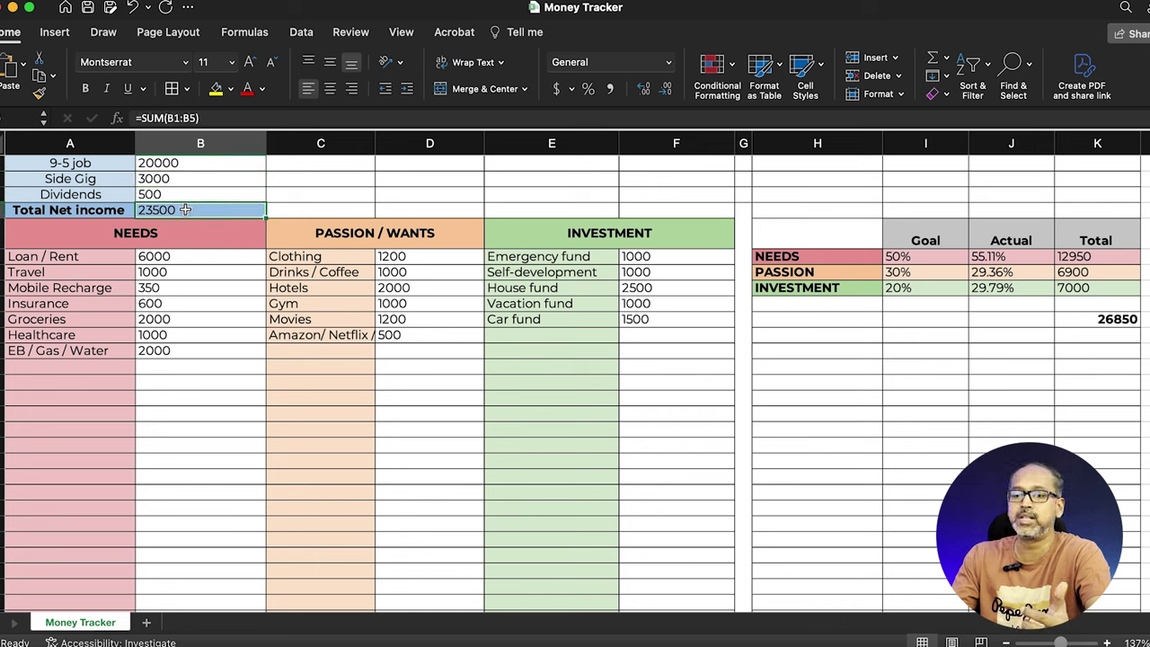
{"action": "left_click", "coordinate": [1093, 321]}
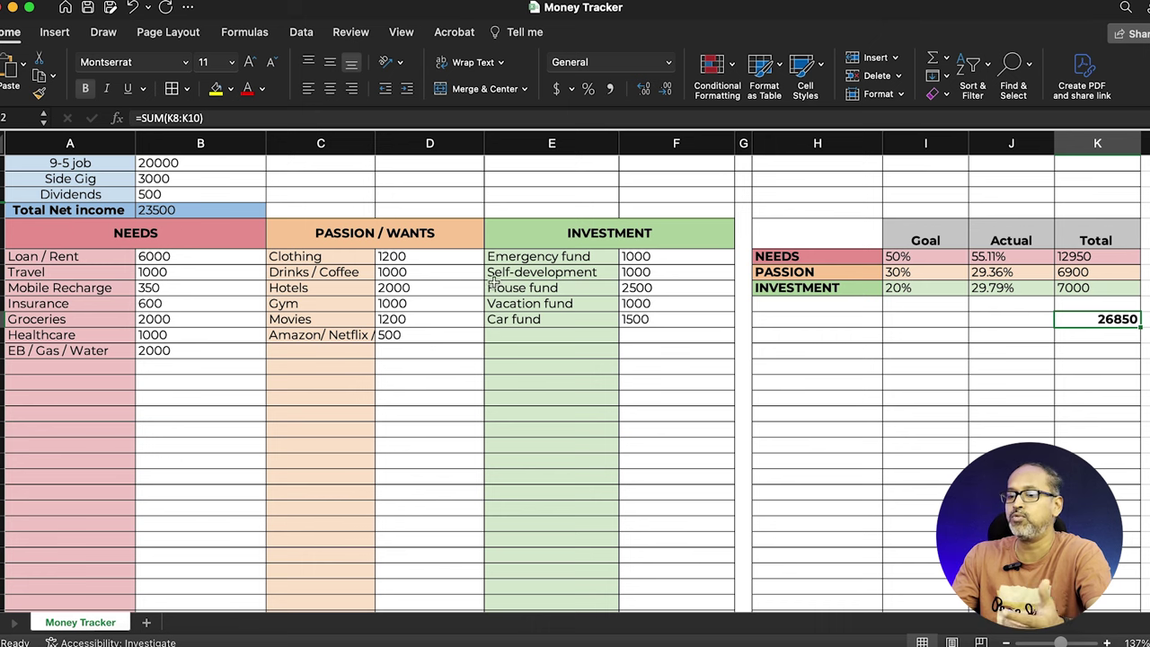
- Set Hotels to 1500 and Movies to 750 in the Passion / Wants section
{"action": "left_click", "coordinate": [417, 288]}
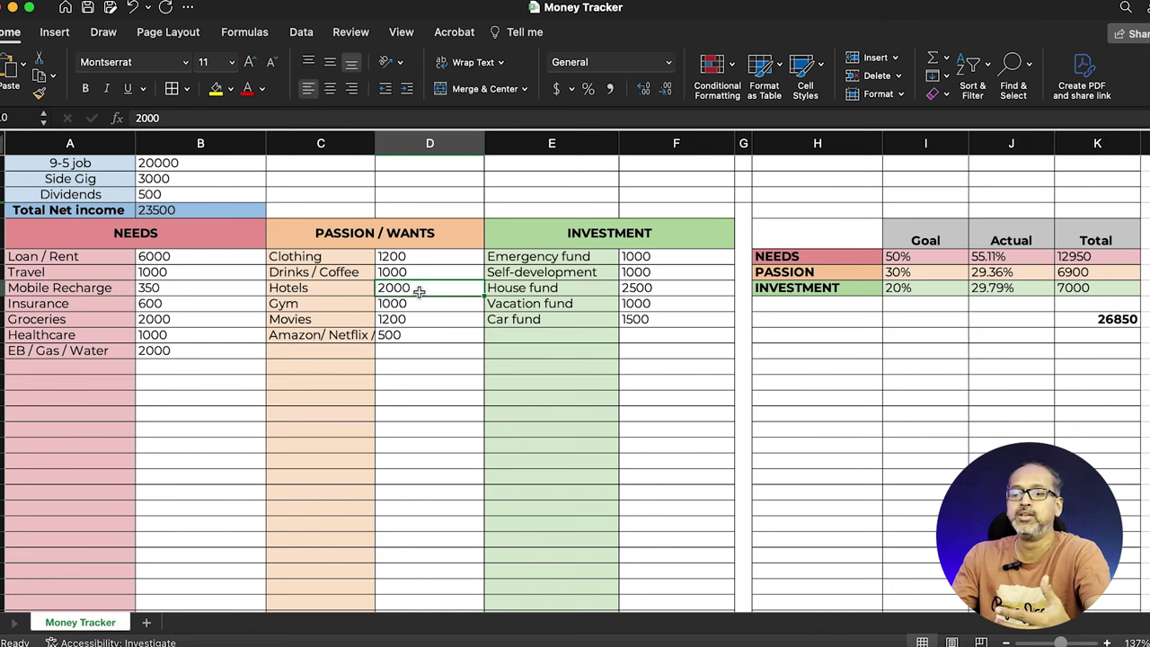
{"action": "type", "text": "1500"}
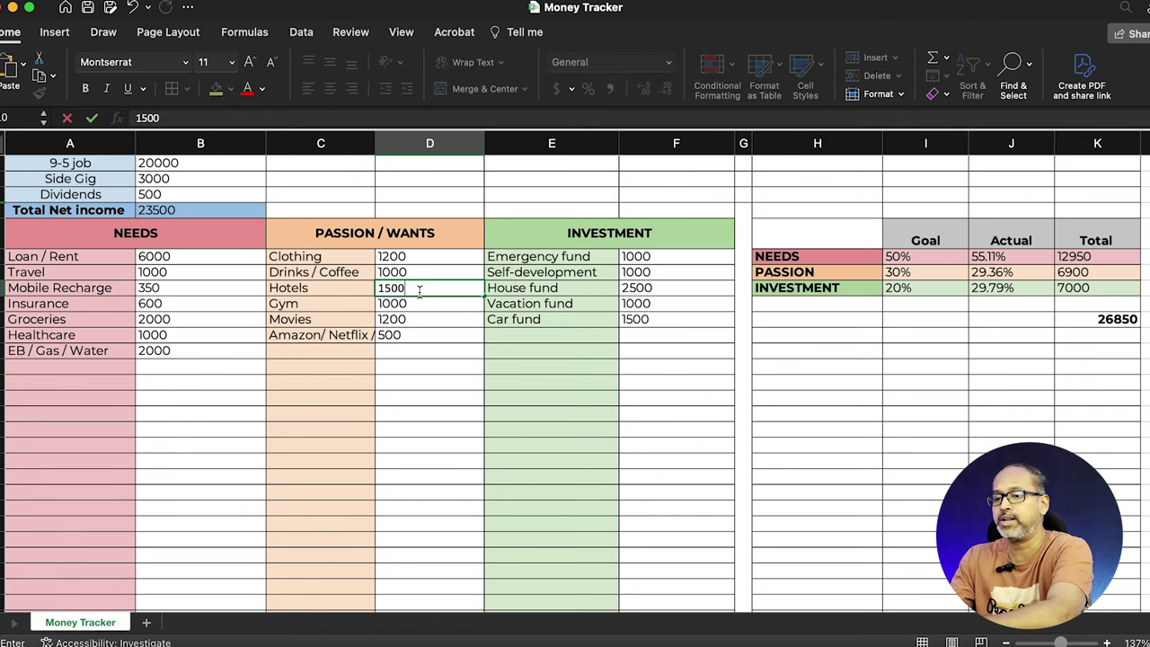
{"action": "left_click", "coordinate": [430, 347]}
{"action": "left_click", "coordinate": [424, 320]}
{"action": "type", "text": "750"}
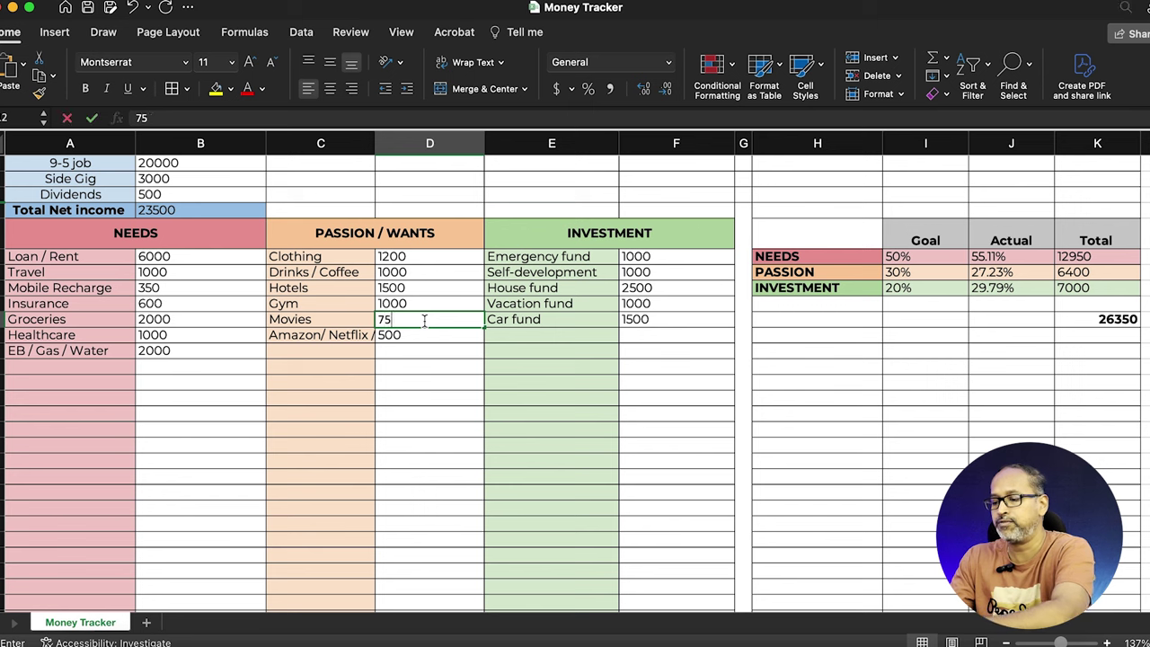
{"action": "left_click", "coordinate": [481, 411]}
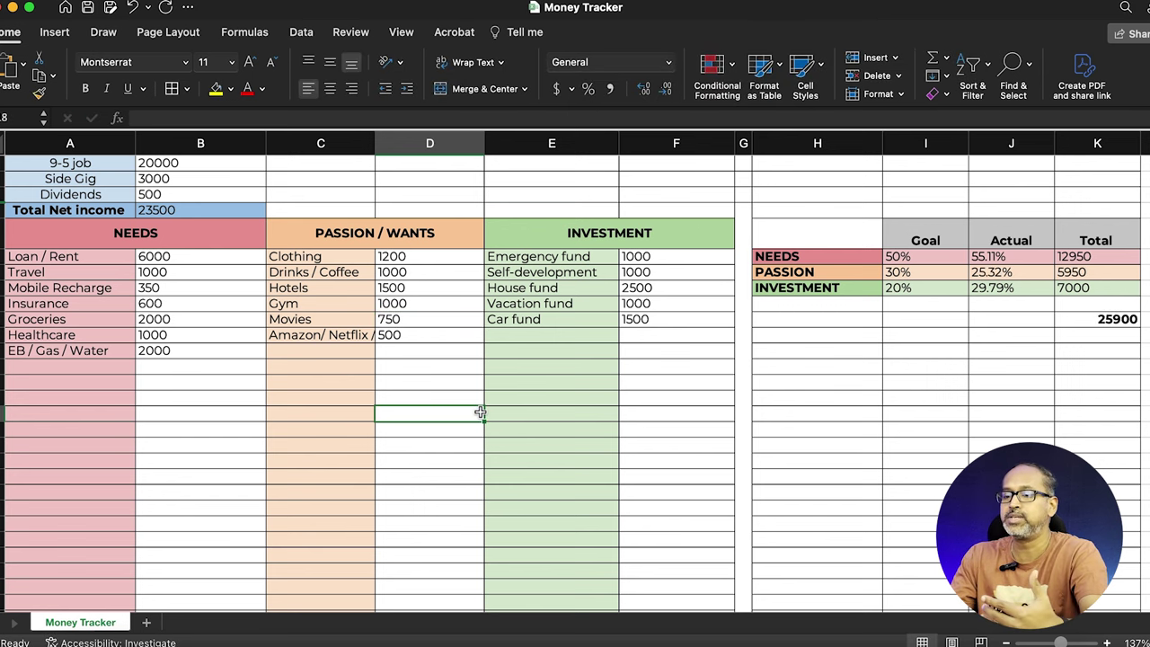
{"action": "left_click", "coordinate": [411, 260]}
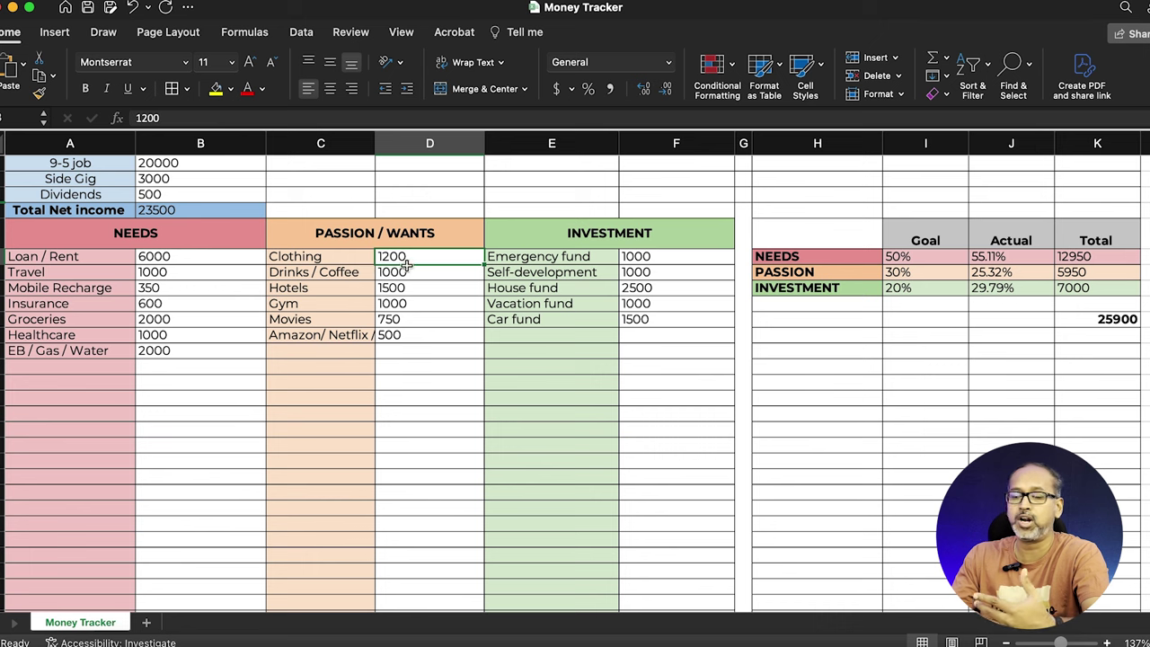
{"action": "left_click", "coordinate": [590, 337]}
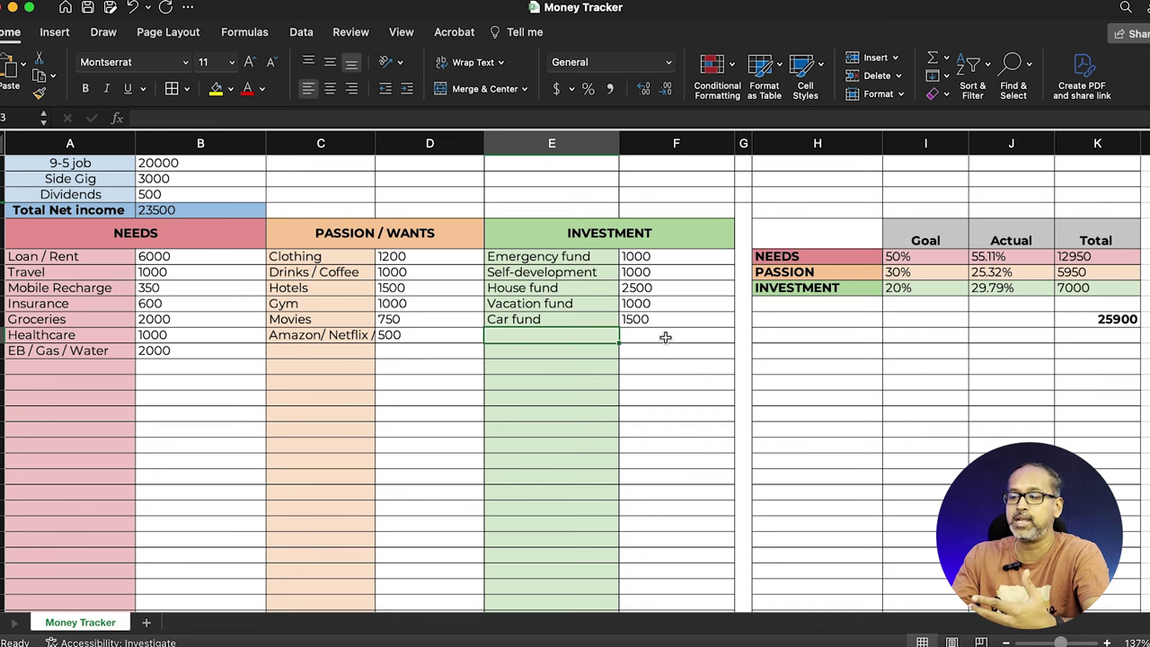